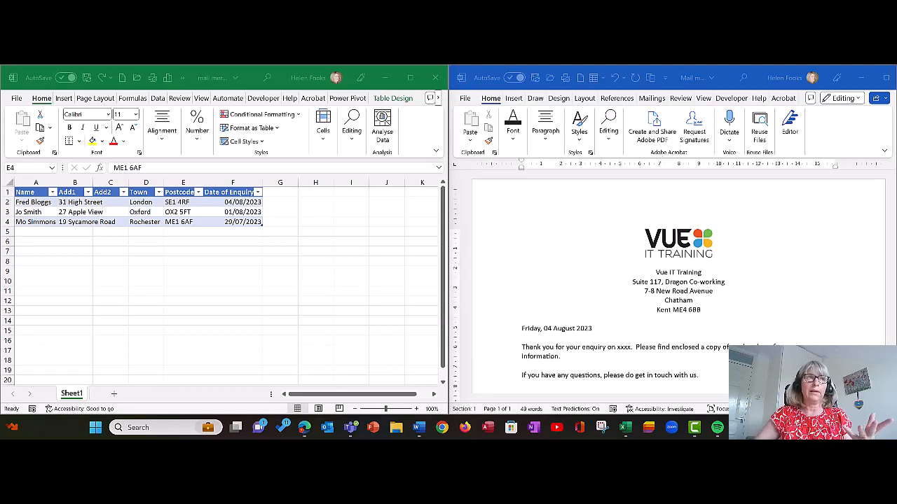
Step: In the recipient spreadsheet, type 'Brochure DATA' into cell D7, then go back to Word
click(183, 222)
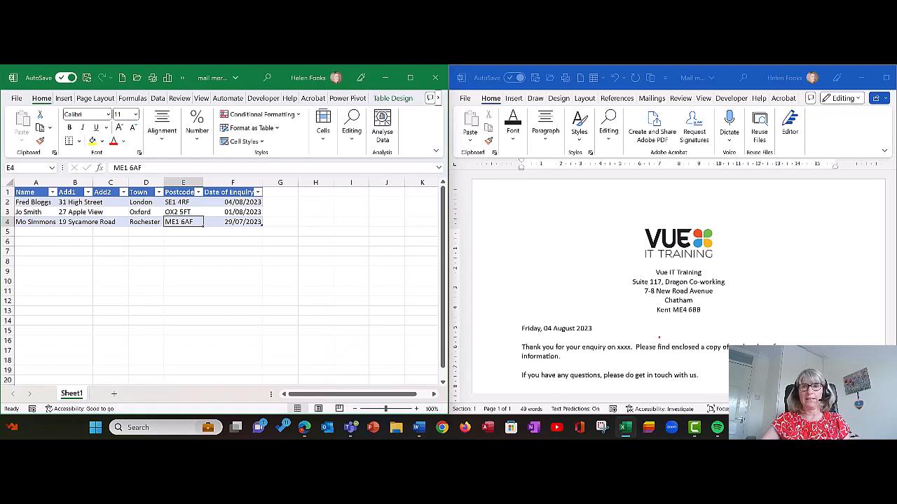
drag(592, 336, 648, 357)
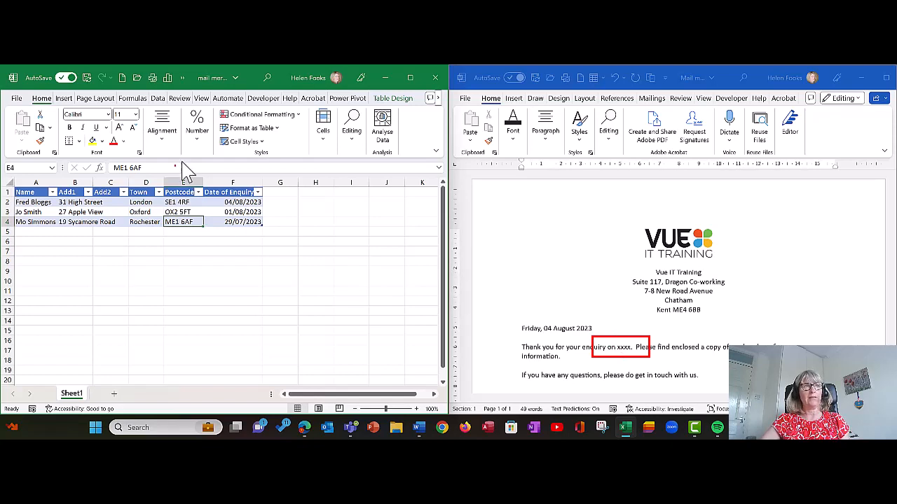
drag(197, 178, 273, 237)
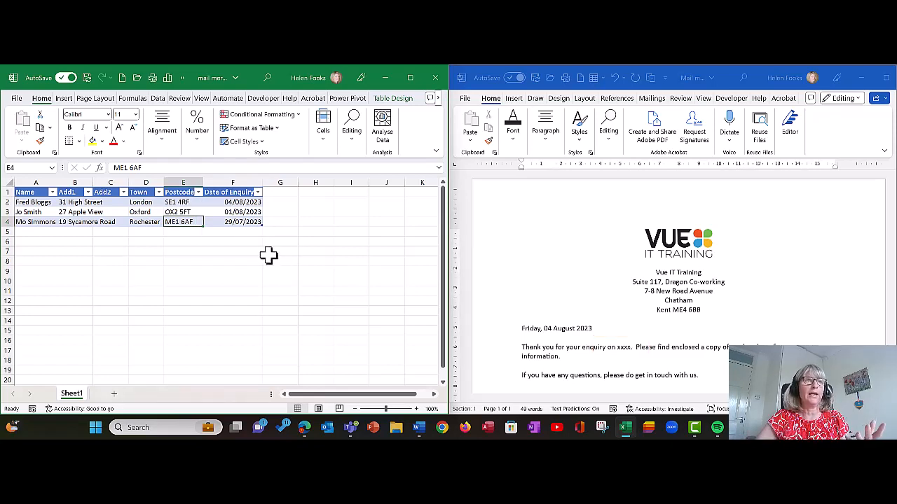
click(136, 255)
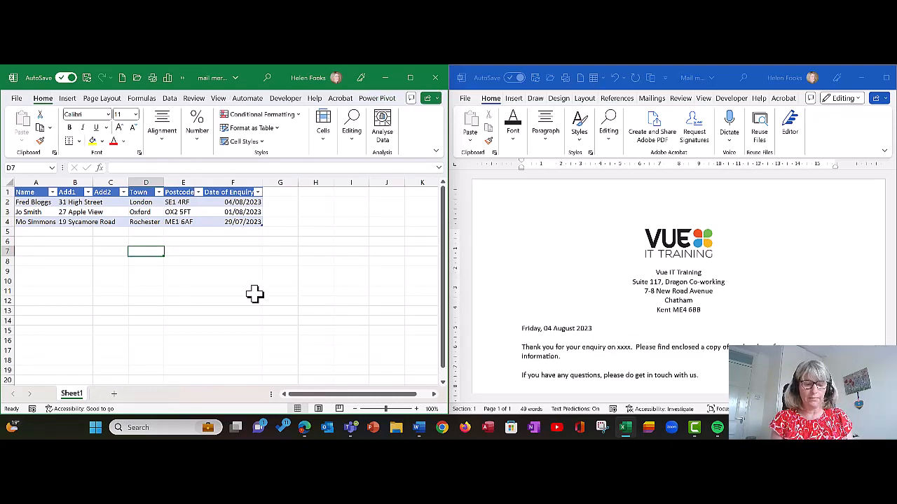
text(Bro)
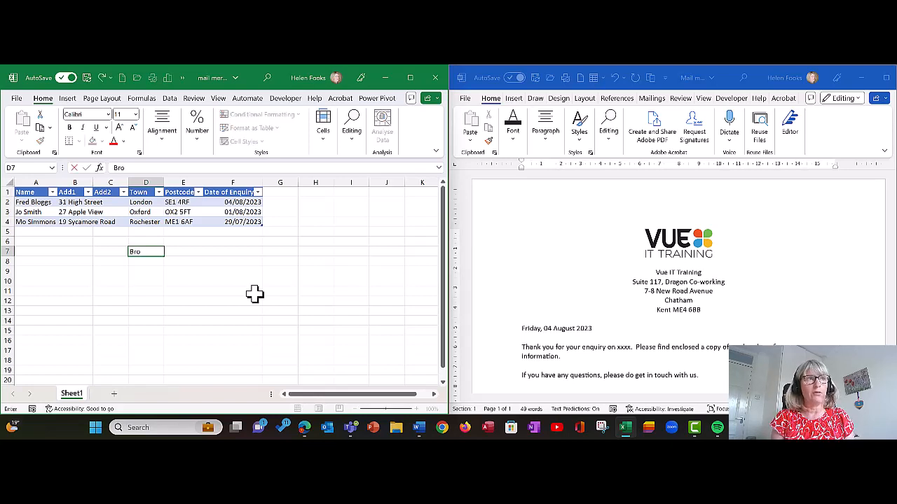
text(chure DATA)
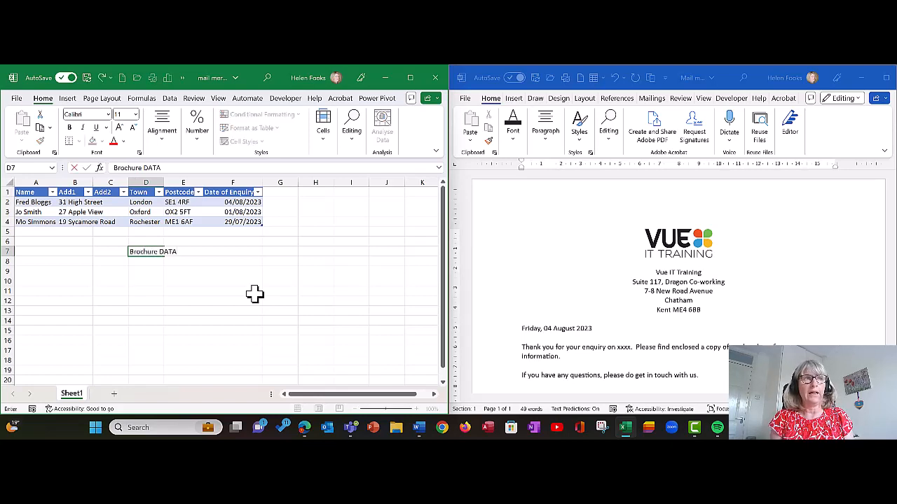
key(Return)
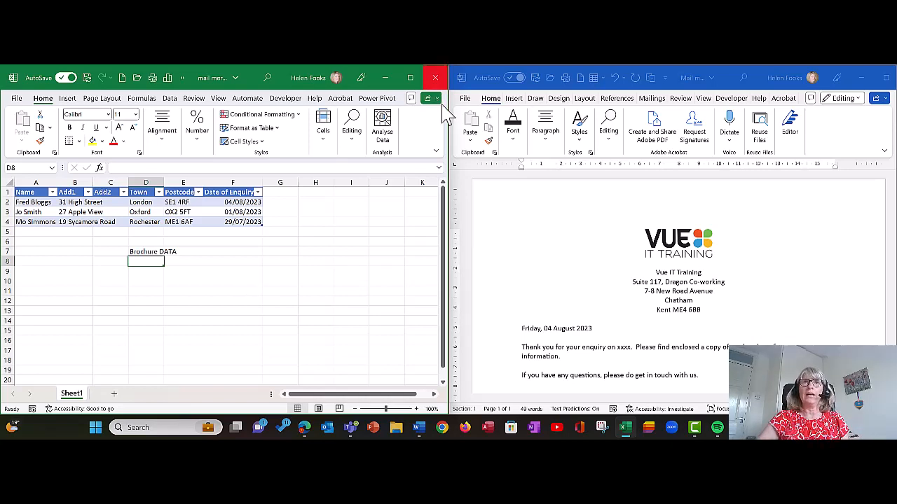
click(519, 104)
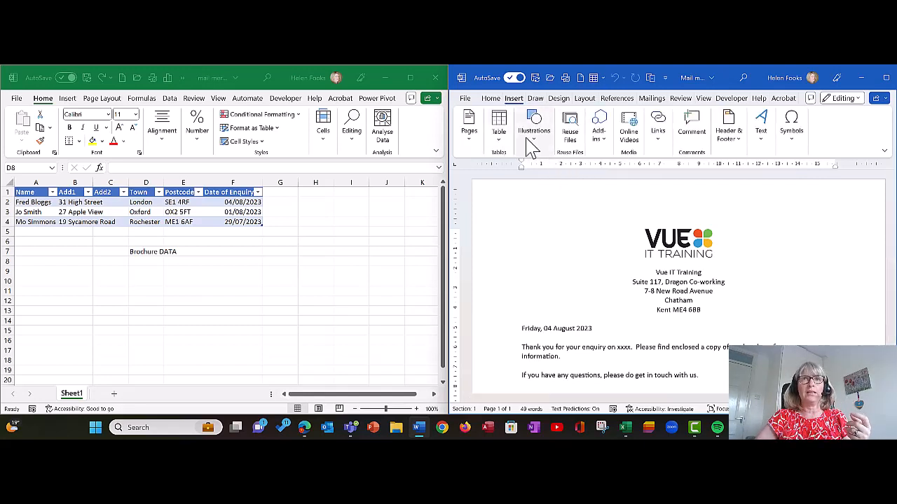
Step: Draw a text box beside the VUE logo containing 'Brochure Merge'
click(530, 140)
click(555, 189)
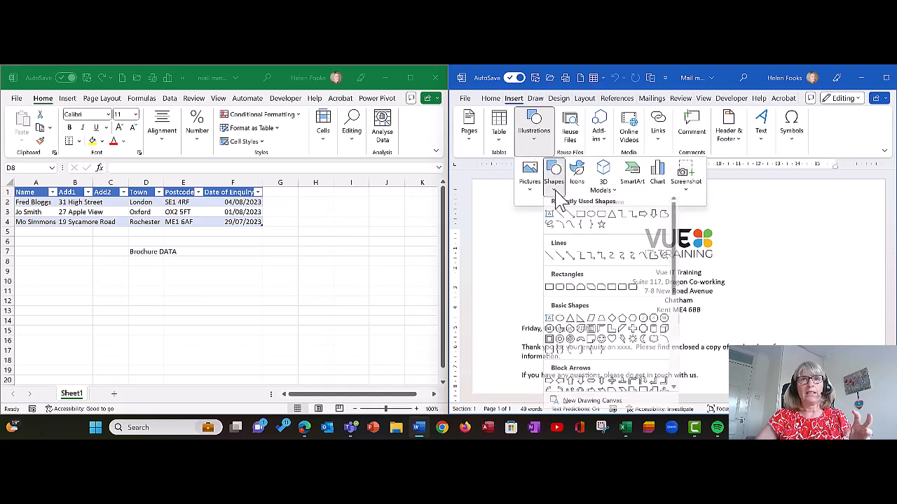
click(554, 219)
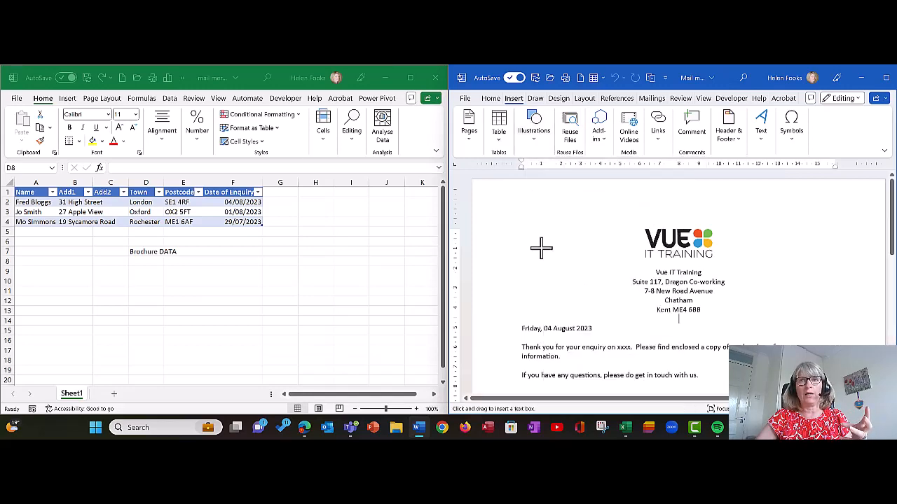
drag(533, 232, 624, 270)
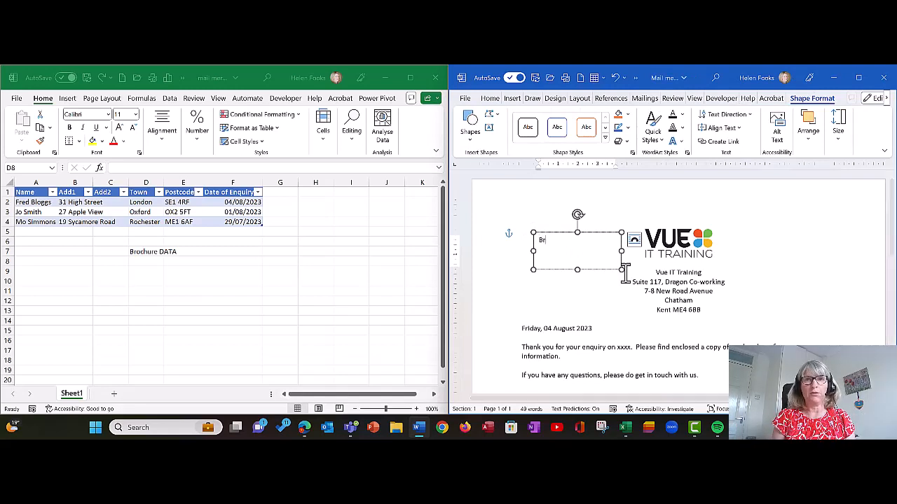
text(Brochure Merge)
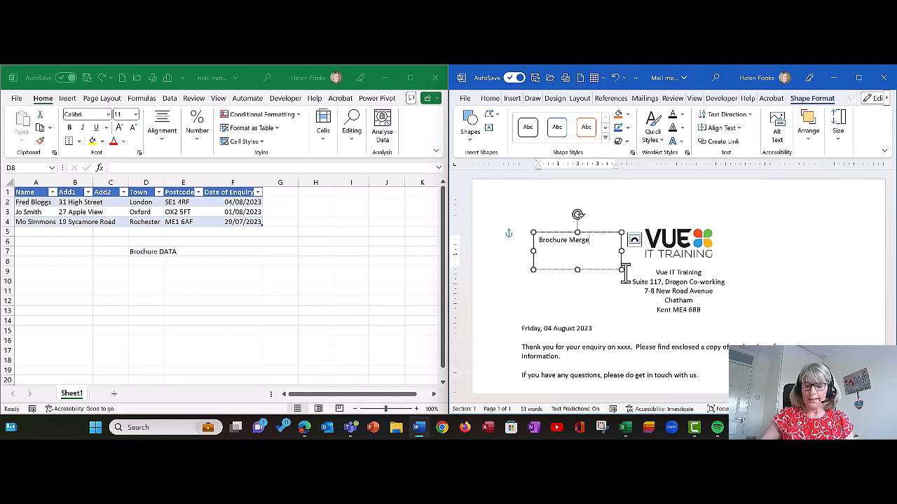
Step: Undo the text box and clear 'Brochure DATA' from Excel cell D7
click(534, 270)
click(132, 255)
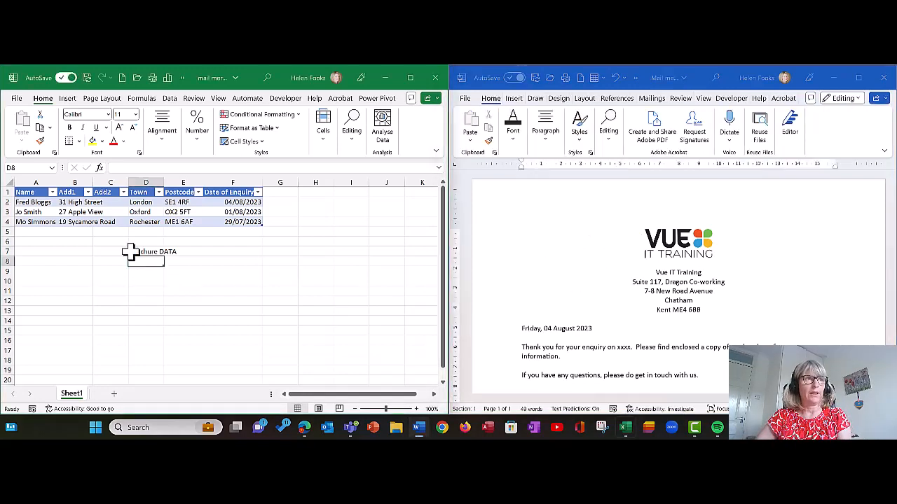
key(Delete)
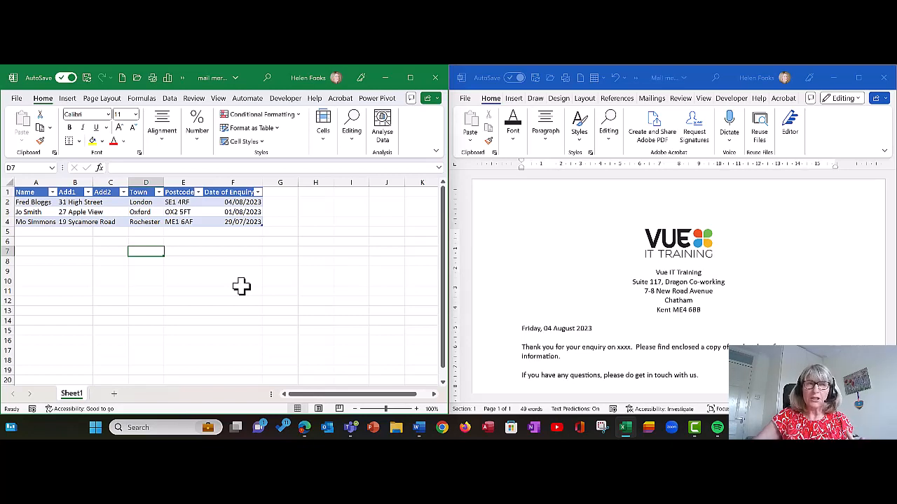
Step: Close the Excel recipient workbook, leaving Word and the browser open
click(435, 79)
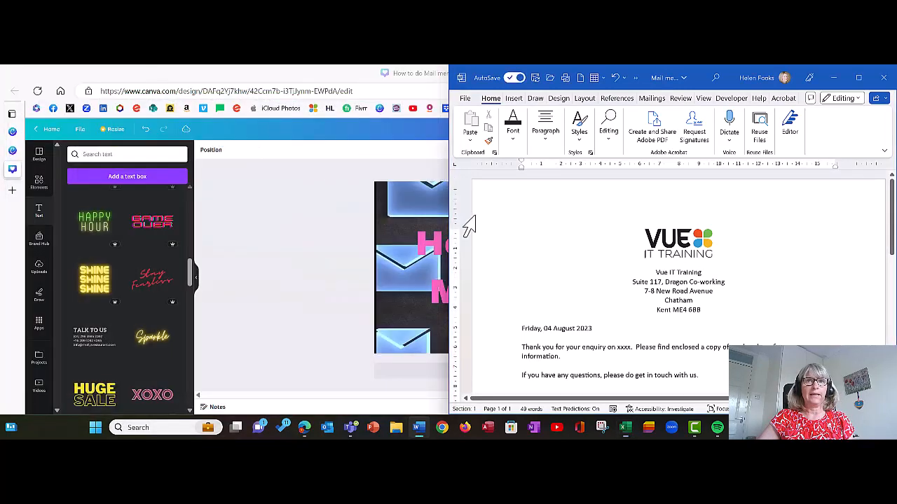
Step: Maximize Word and delete the typed date 'Friday, 04 August 2023', leaving a blank line
click(858, 77)
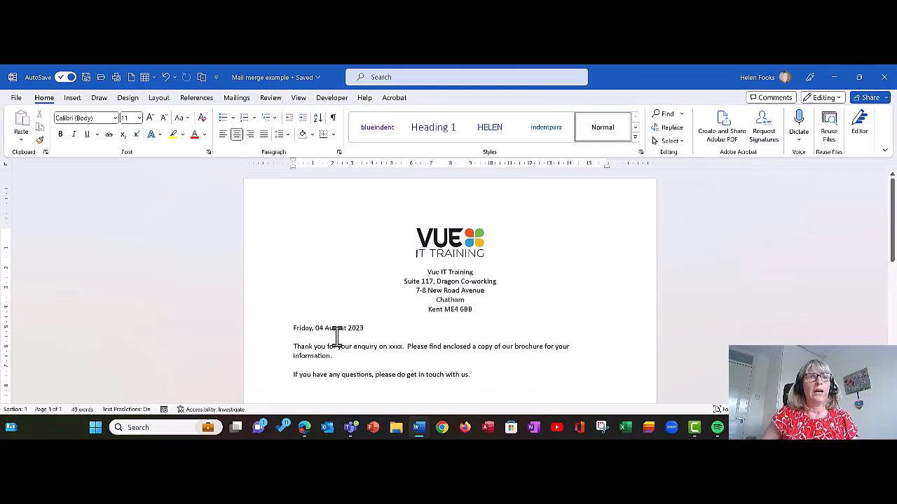
click(334, 326)
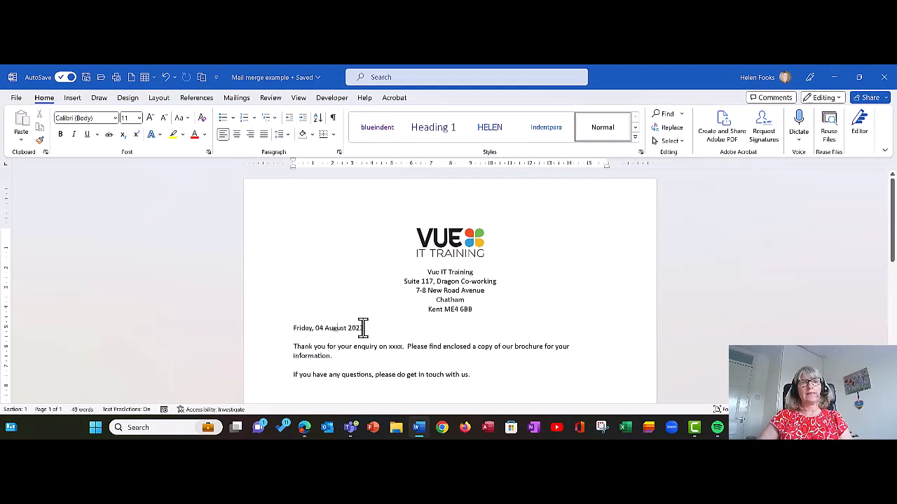
drag(366, 328, 288, 329)
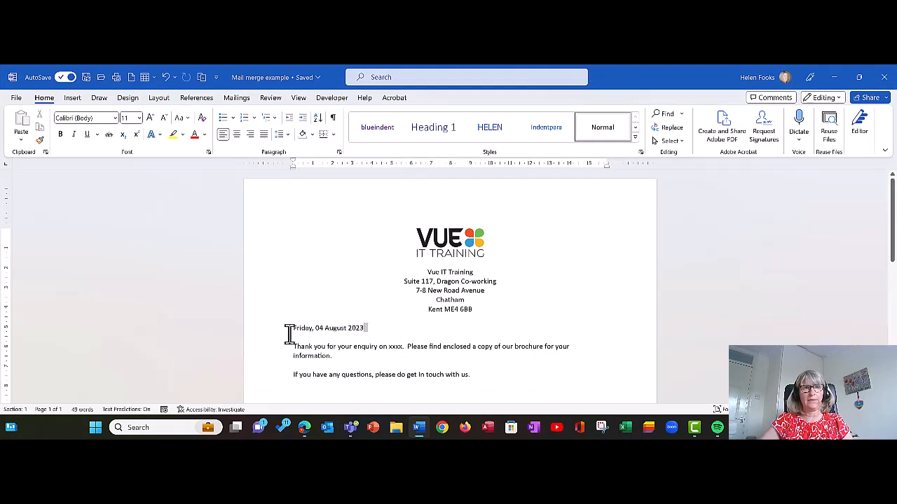
drag(378, 326, 285, 331)
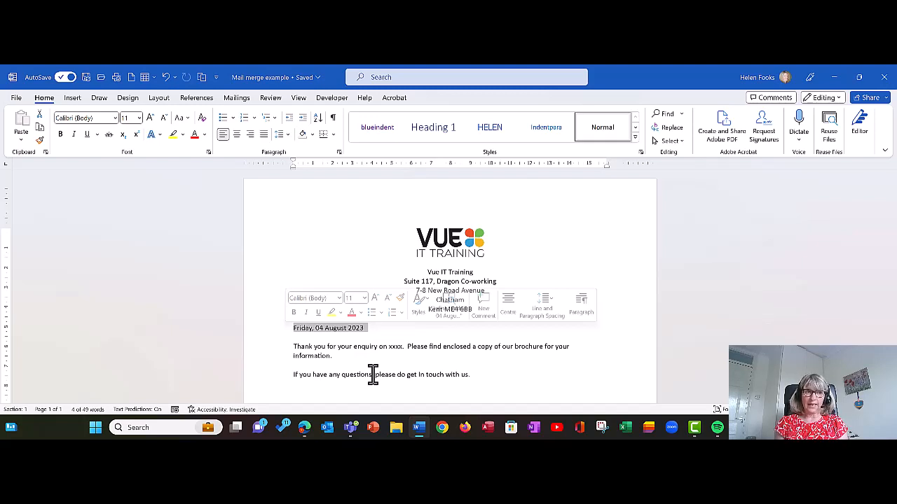
key(Delete)
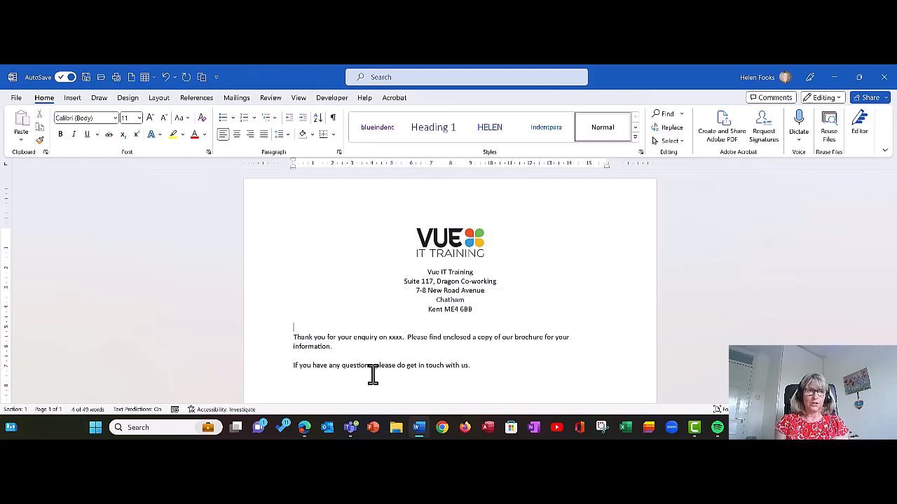
key(Return)
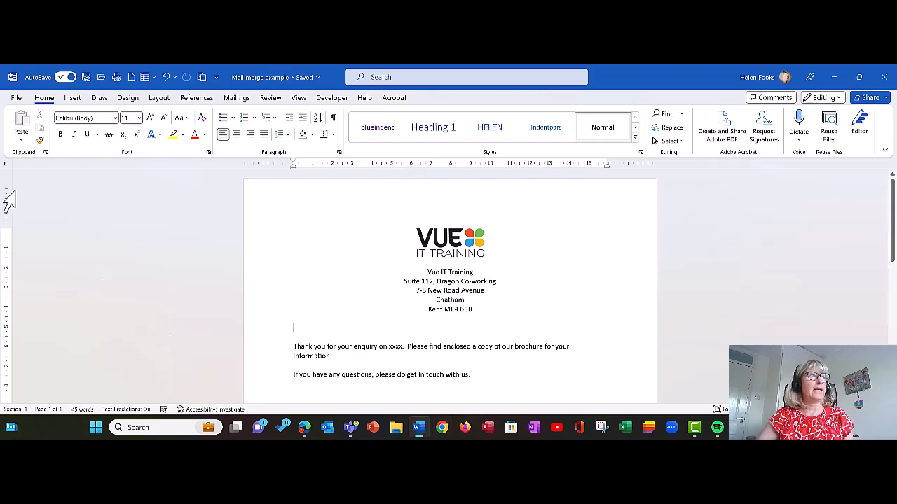
click(75, 99)
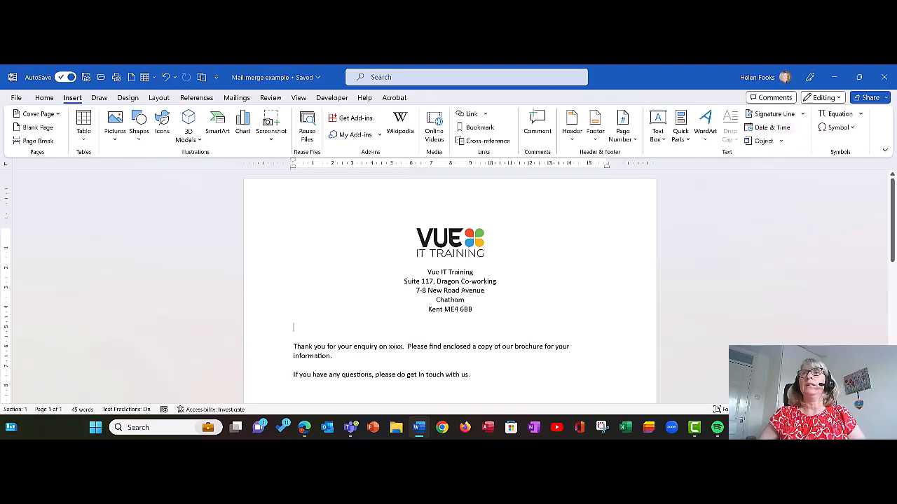
Step: Insert the date in the 07 August 2023 format, set to update automatically
click(770, 128)
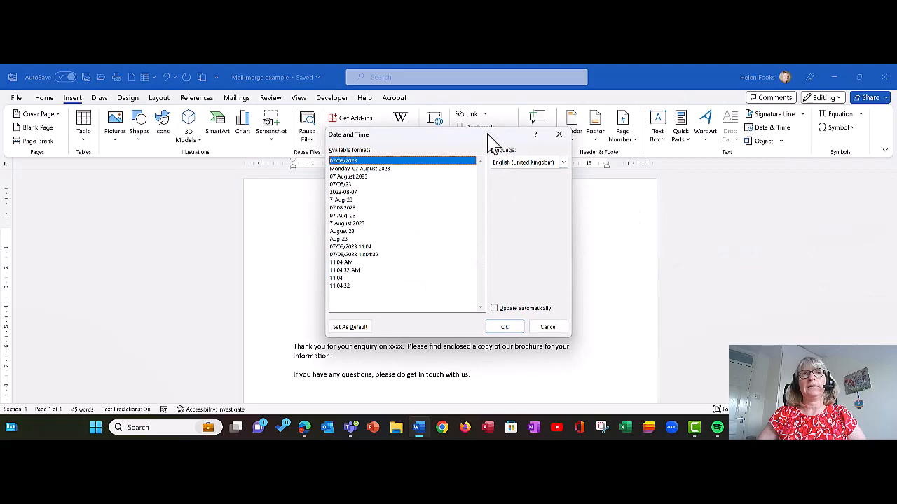
drag(490, 138, 553, 153)
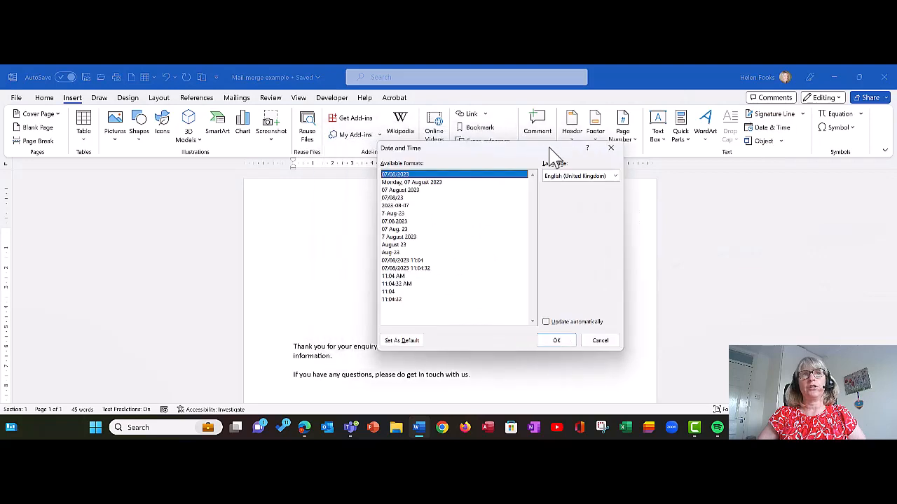
click(420, 191)
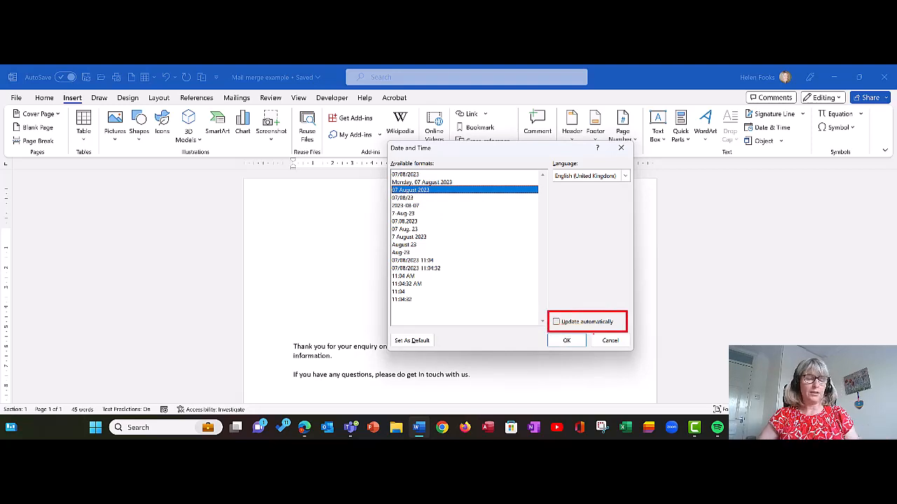
click(557, 322)
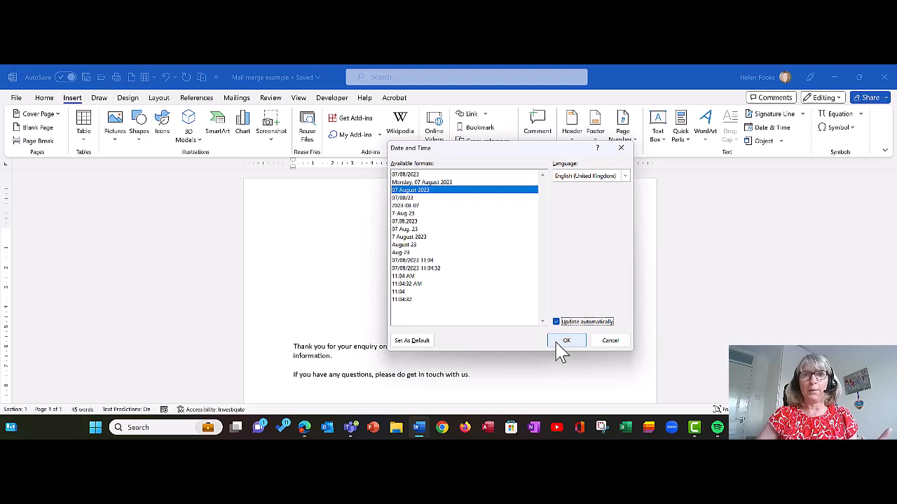
click(565, 342)
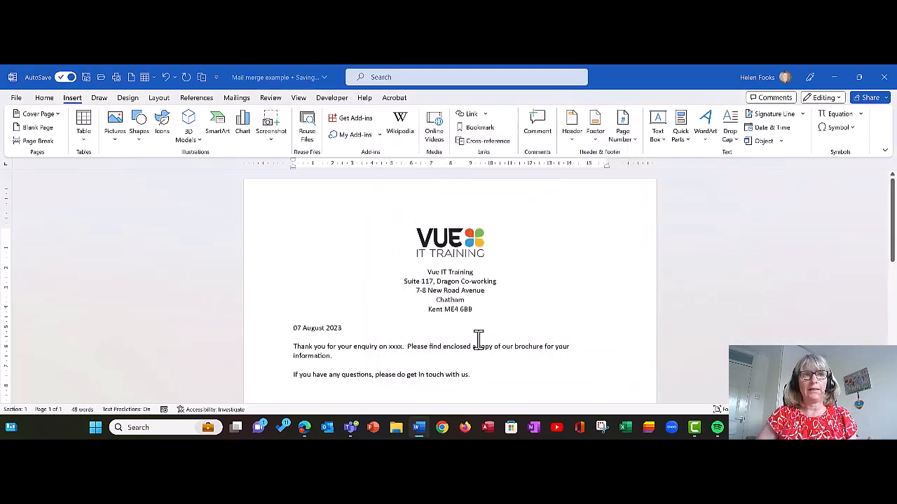
click(408, 357)
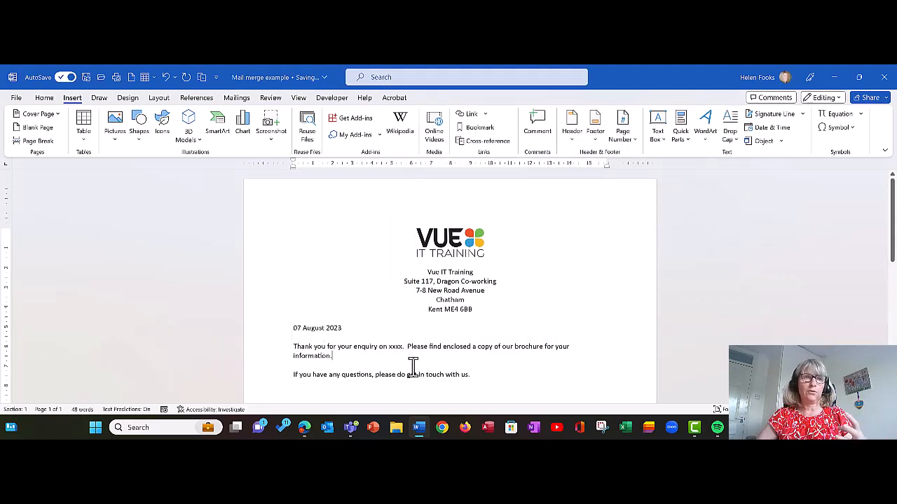
Step: Add an empty line below the 07 August 2023 date field
click(323, 329)
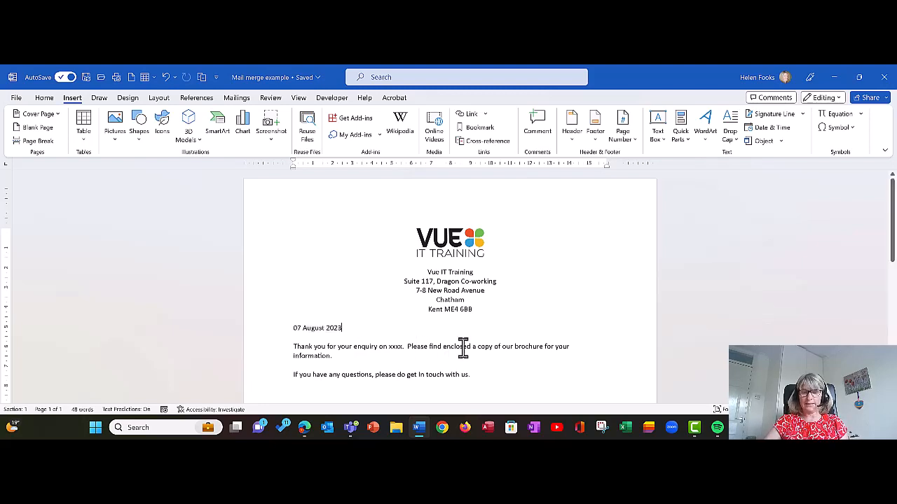
key(Return)
key(Return)
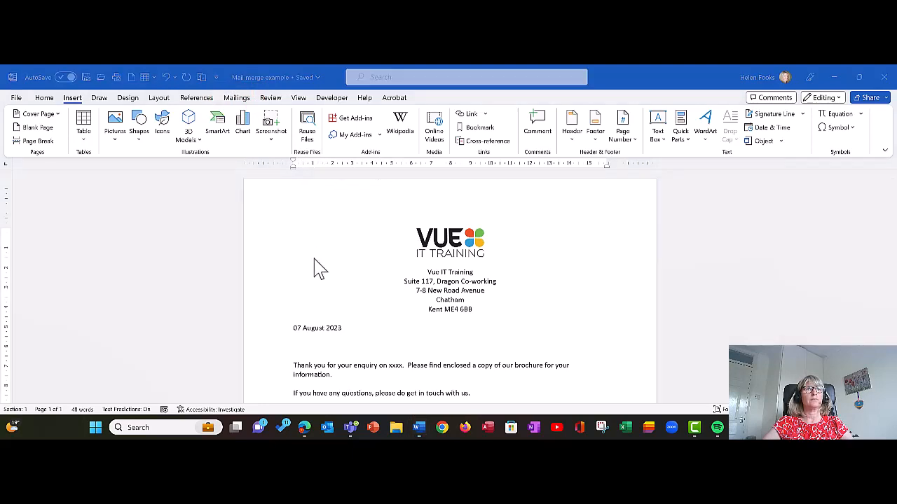
Step: Switch the ribbon to Mailings to show the mail merge commands
click(237, 99)
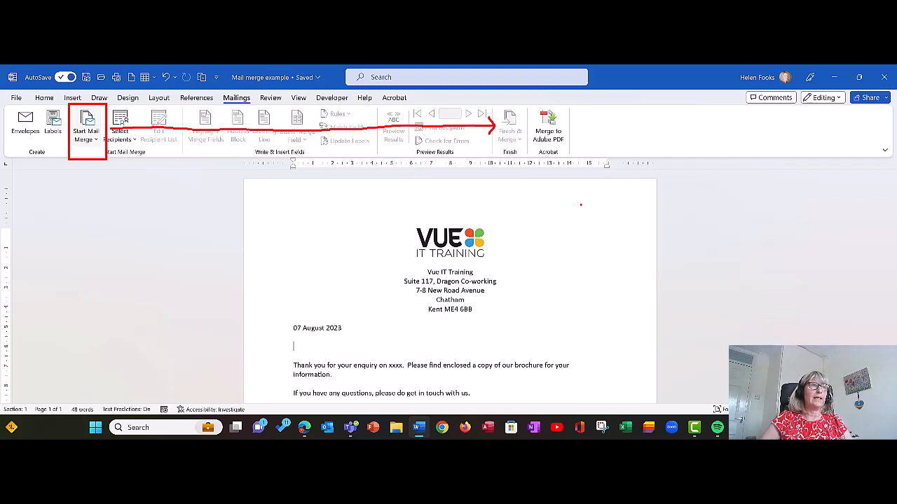
Step: Set the mail merge document type to Letters
key(Escape)
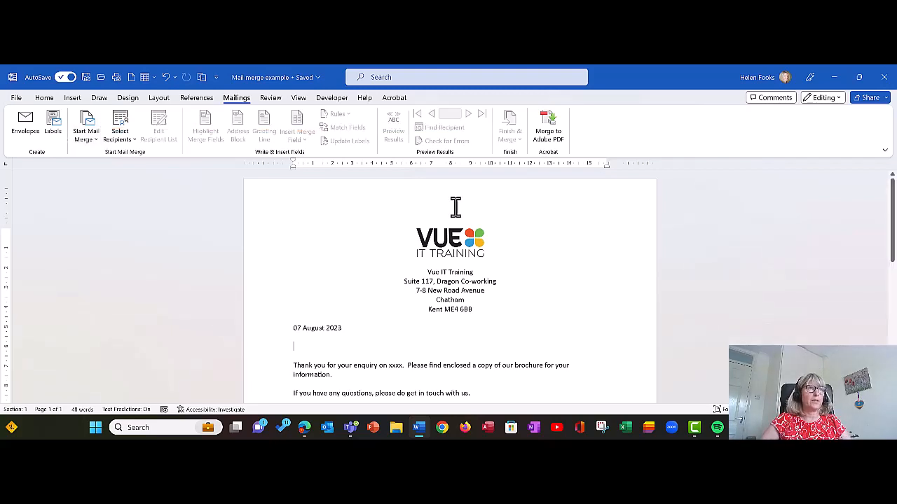
click(85, 136)
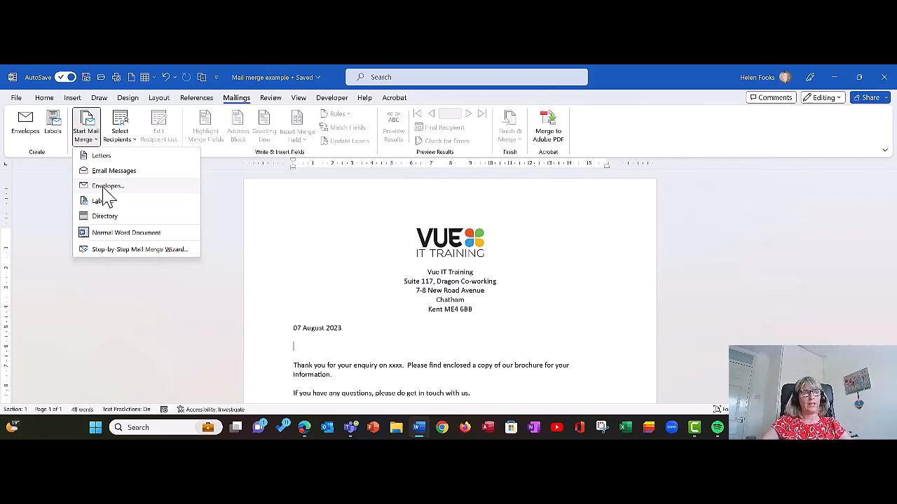
click(97, 158)
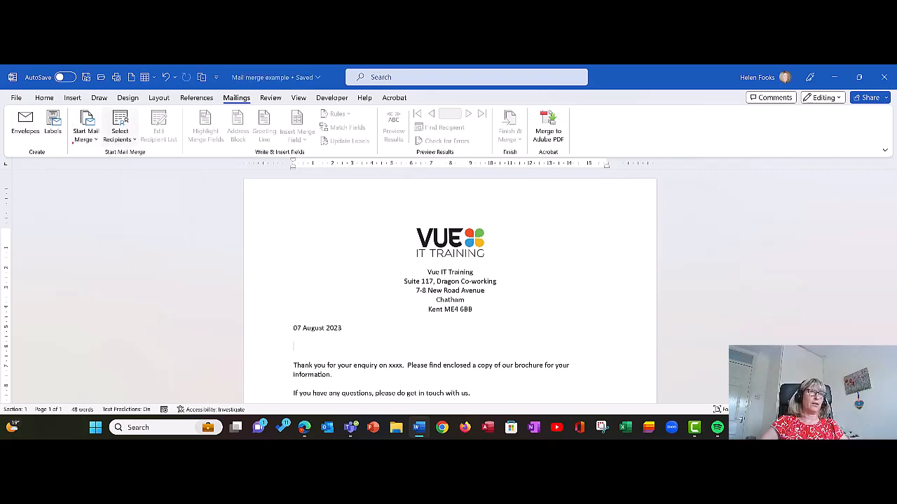
drag(75, 147, 91, 127)
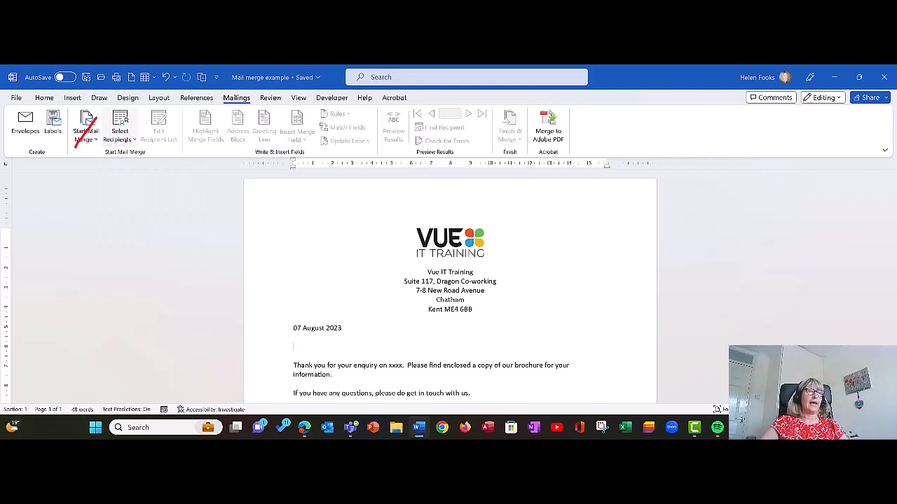
Step: Choose the existing Brochure Data workbook and its Sheet1$ table as the recipients
click(123, 140)
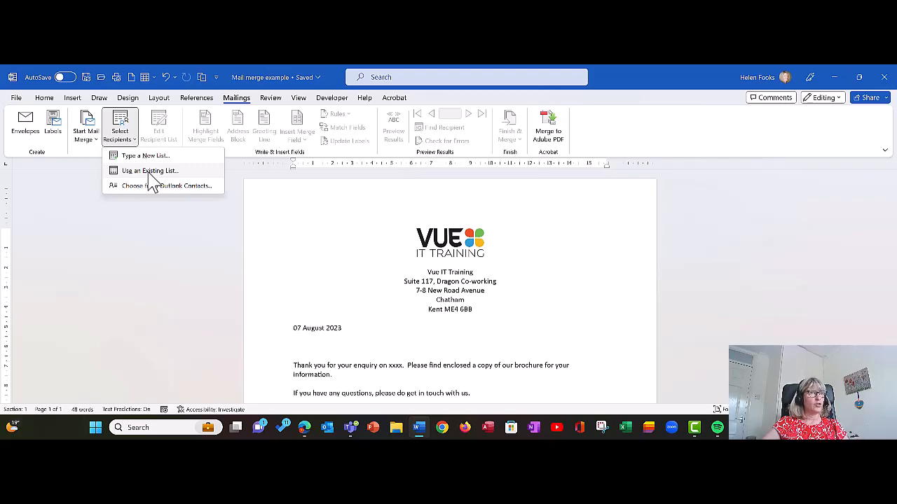
click(149, 172)
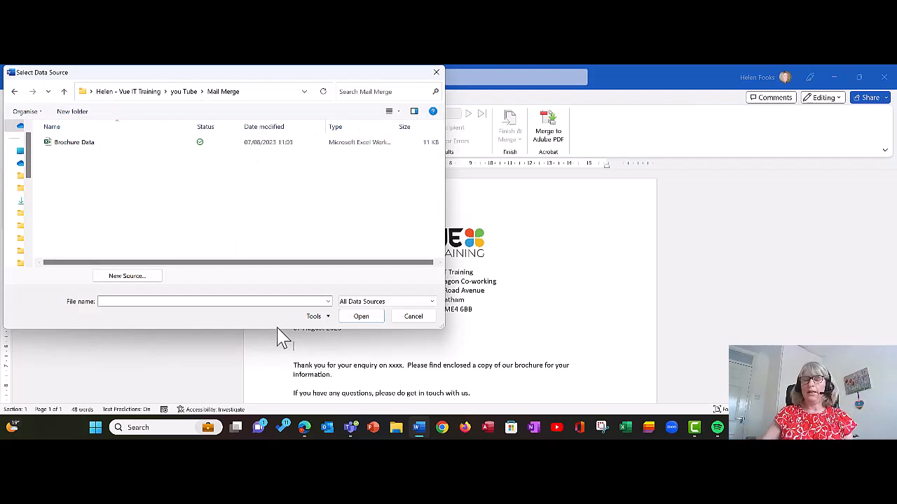
double_click(72, 145)
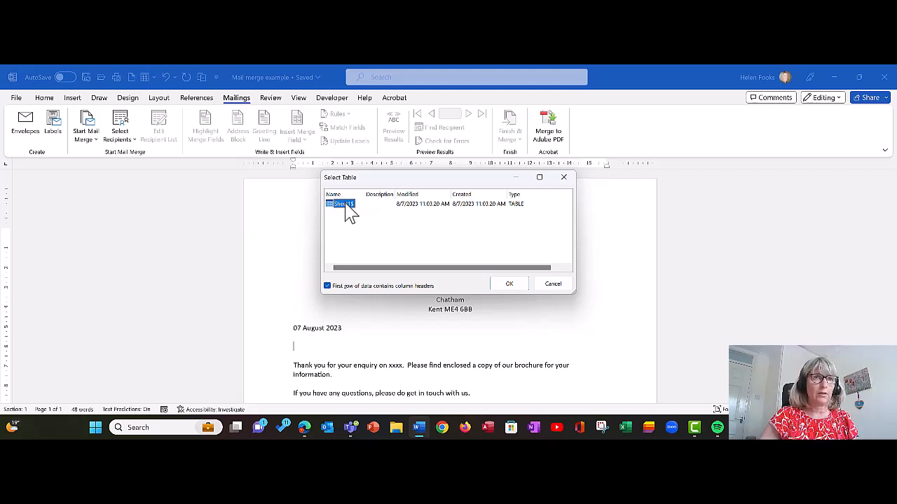
double_click(345, 204)
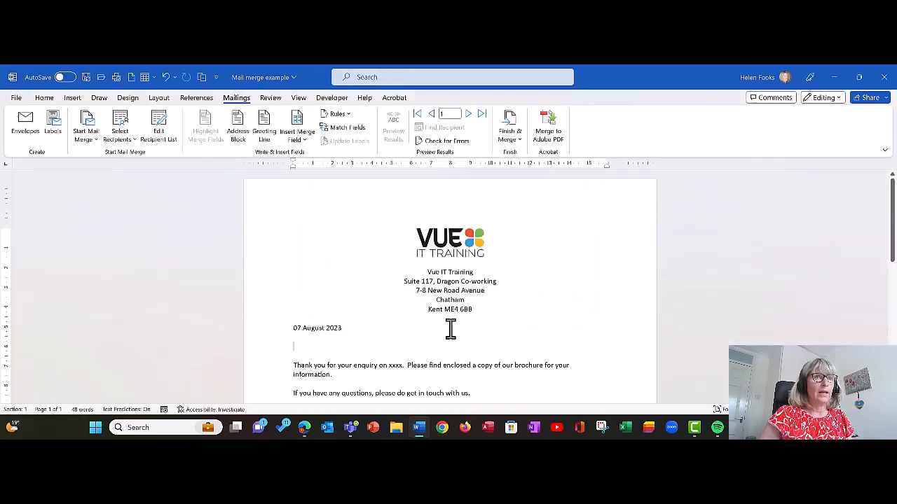
scroll(451, 327, down, 1)
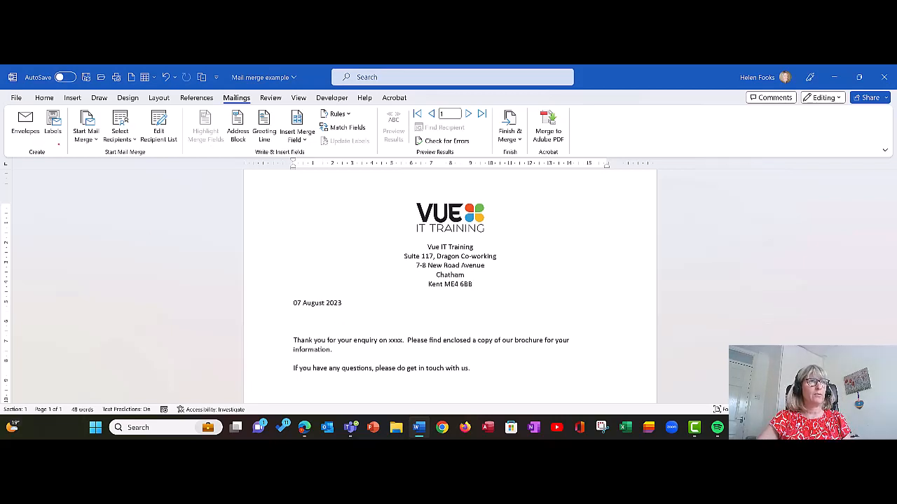
mouse_move(72, 147)
mouse_down()
mouse_move(94, 123)
mouse_move(114, 151)
mouse_move(134, 118)
mouse_up()
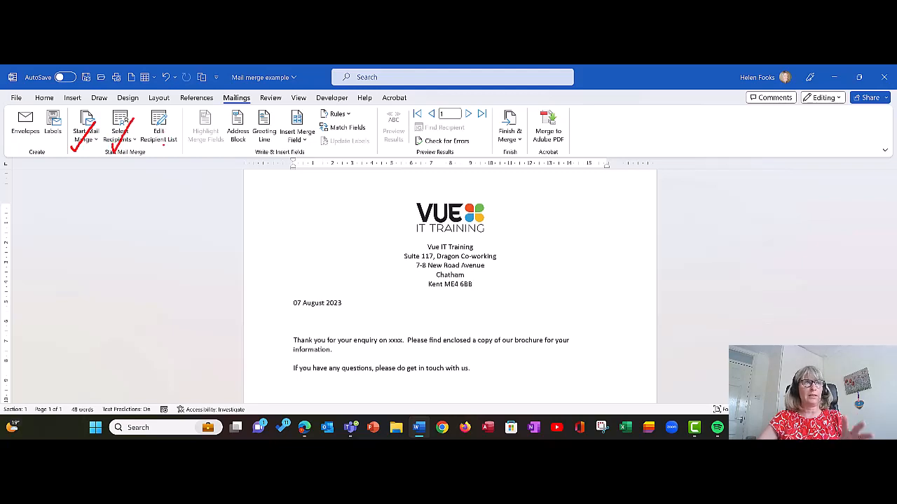
click(161, 144)
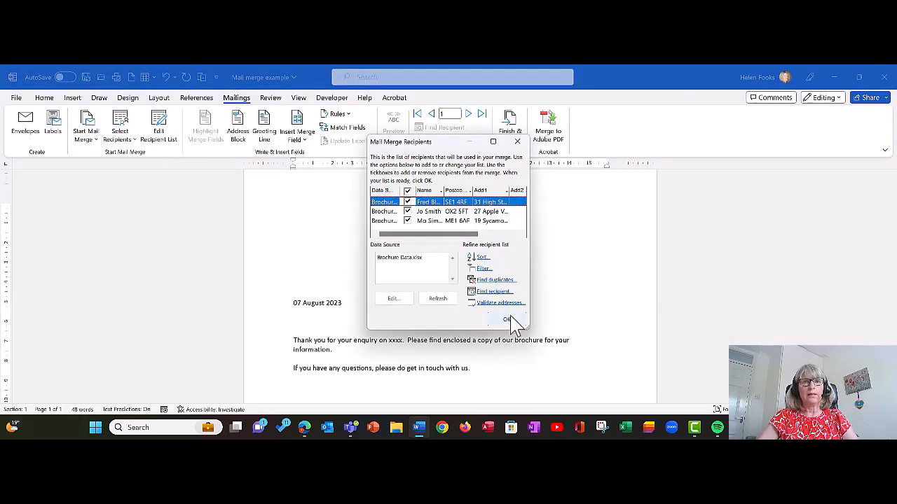
drag(522, 326, 574, 386)
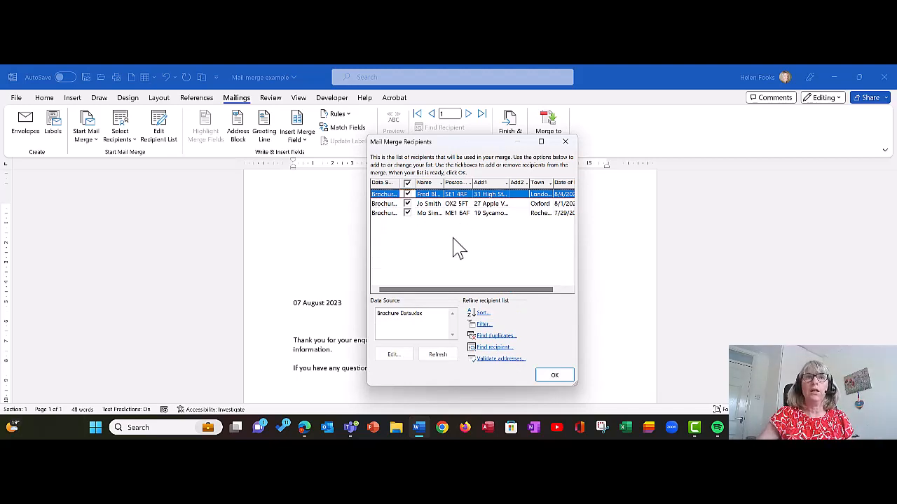
drag(455, 291, 424, 298)
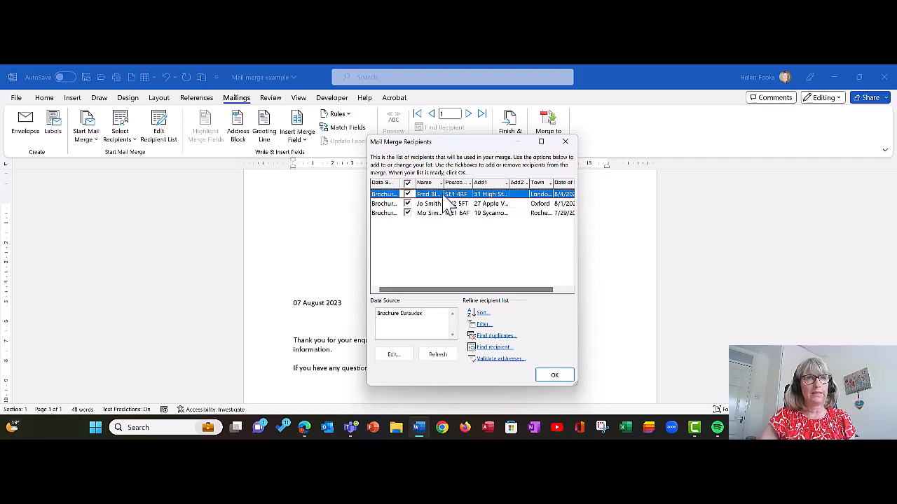
click(550, 378)
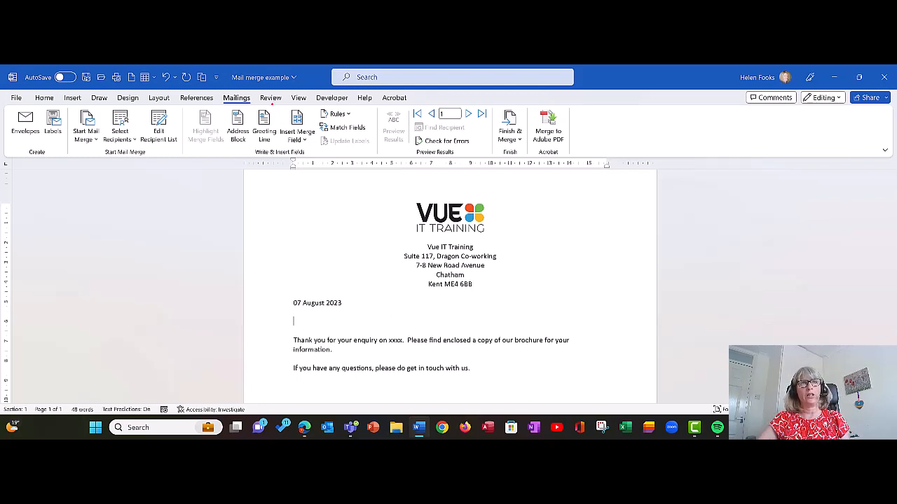
drag(271, 105, 326, 153)
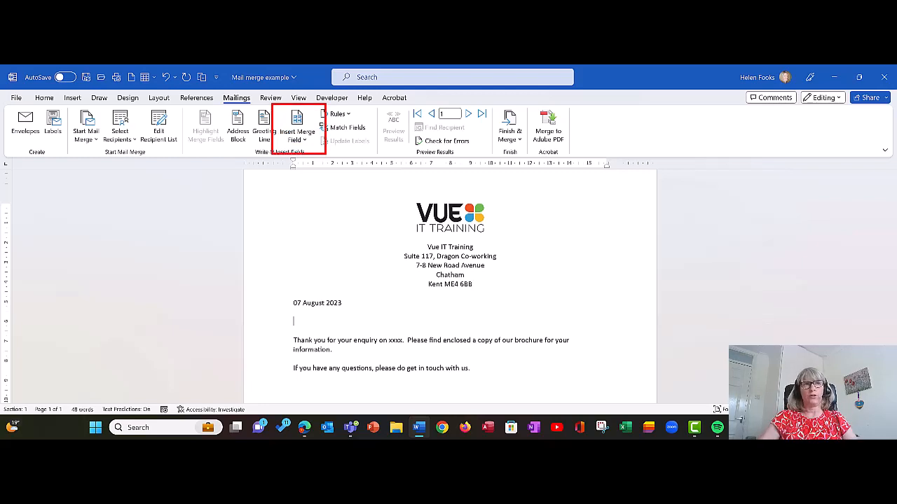
drag(273, 128, 336, 127)
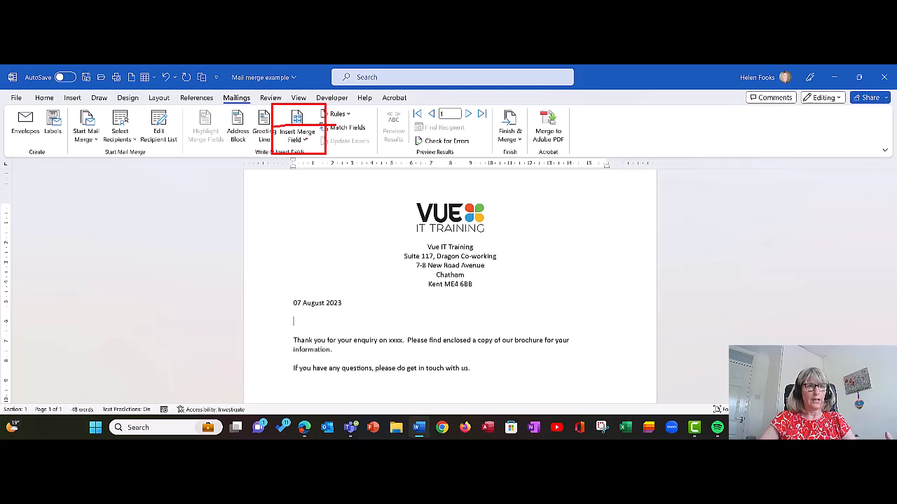
key(Escape)
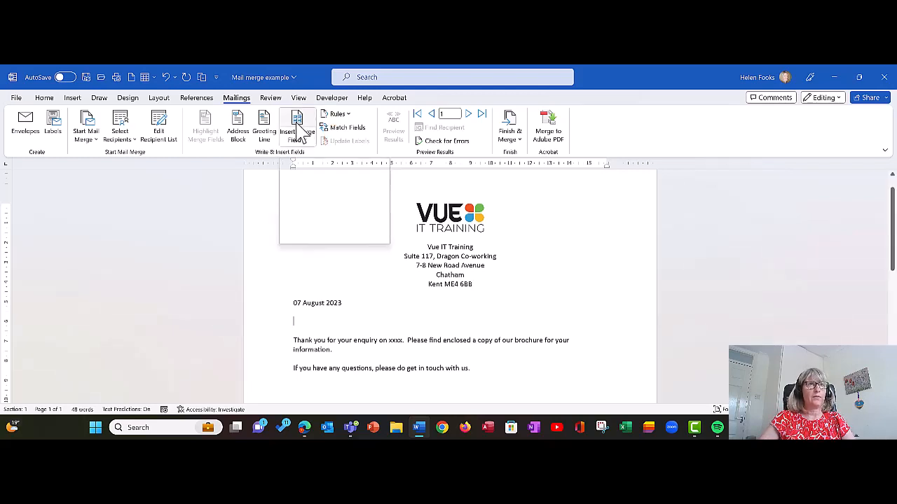
click(299, 124)
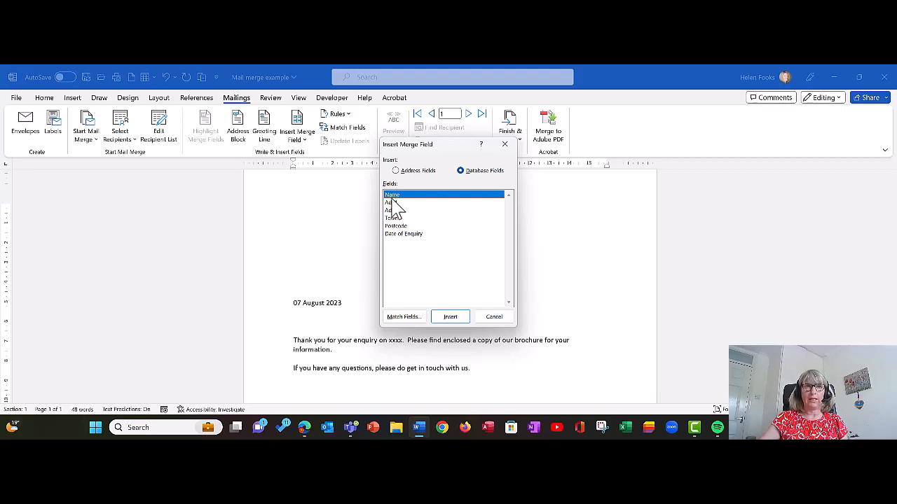
double_click(393, 195)
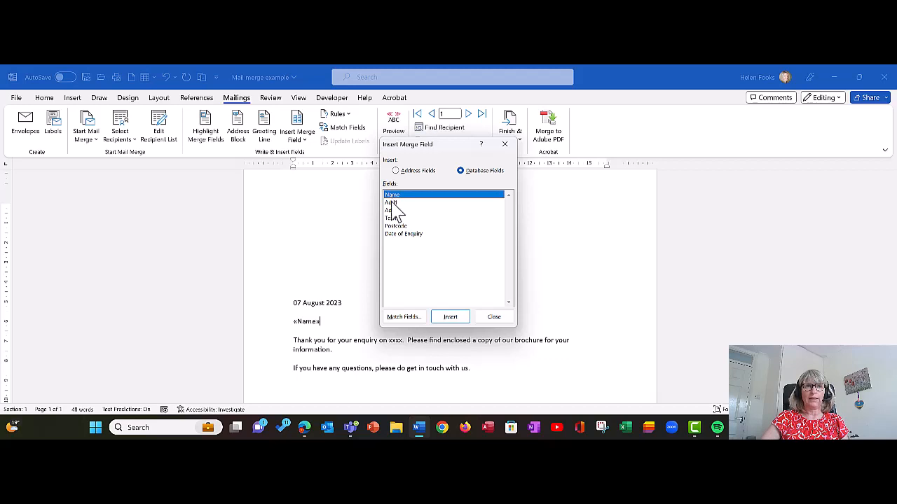
double_click(392, 203)
double_click(394, 210)
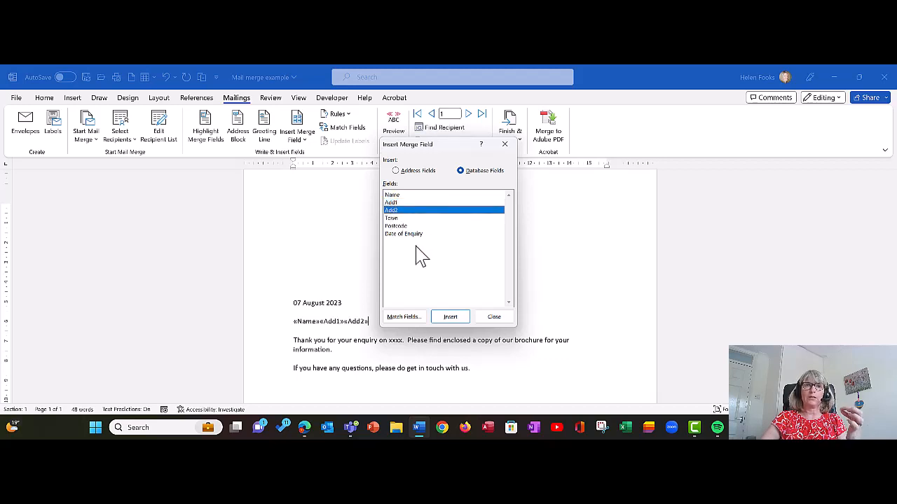
click(489, 319)
drag(400, 319, 294, 322)
key(Delete)
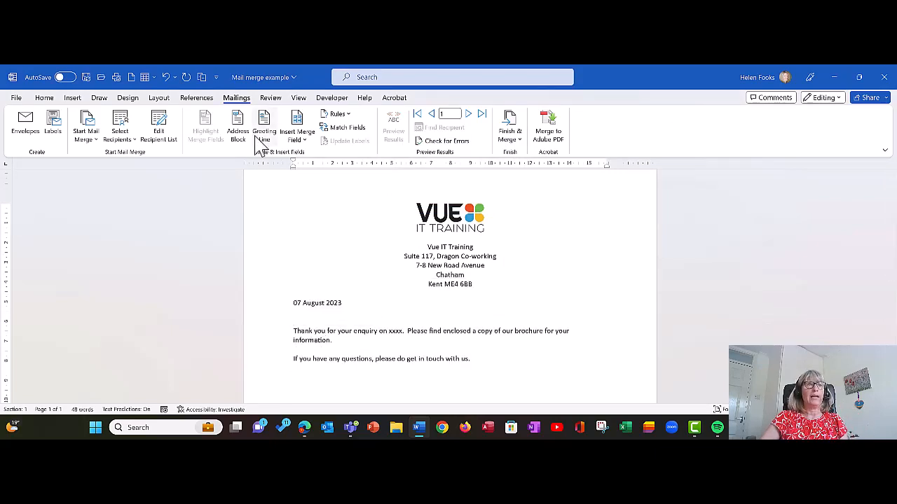
click(303, 143)
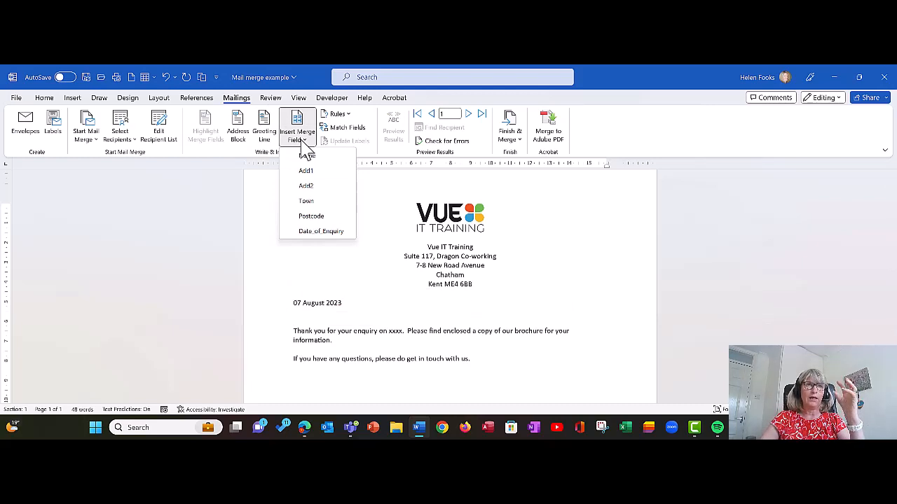
click(306, 156)
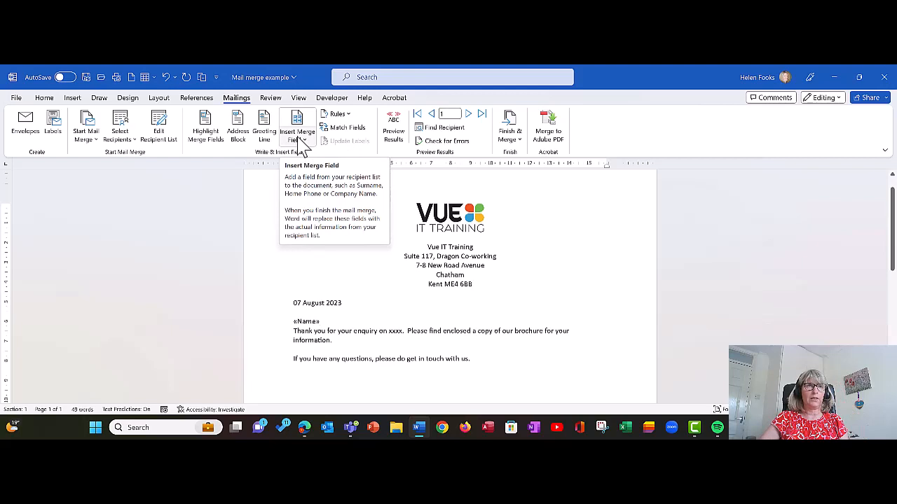
click(297, 141)
click(304, 172)
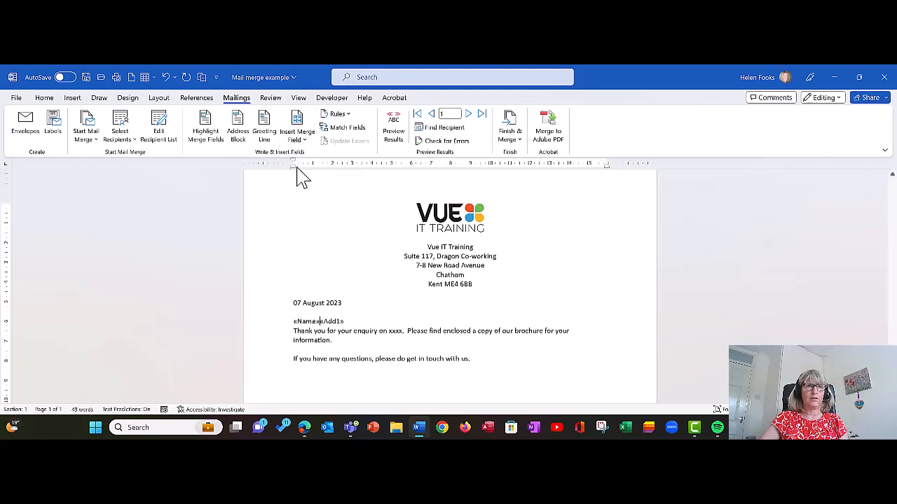
click(341, 318)
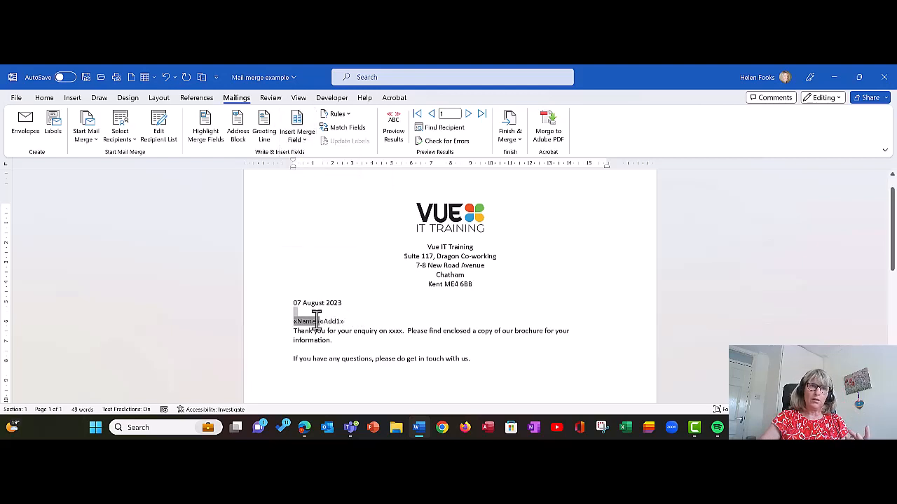
triple_click(299, 320)
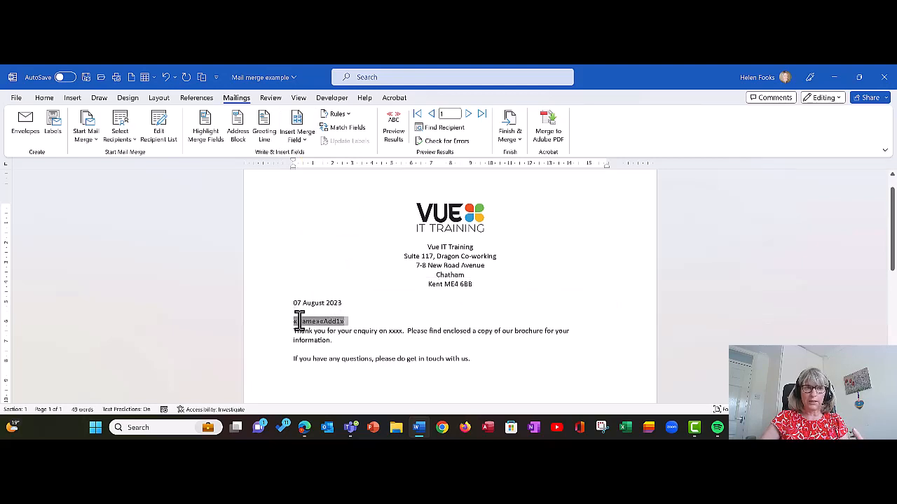
key(Delete)
click(362, 306)
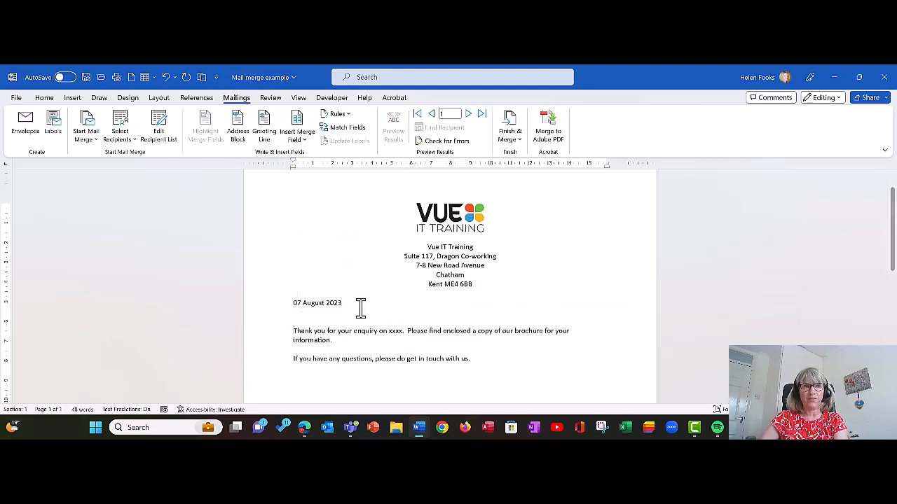
Step: Insert the «Name» merge field on its own line below 07 August 2023, then start a new line
key(Return)
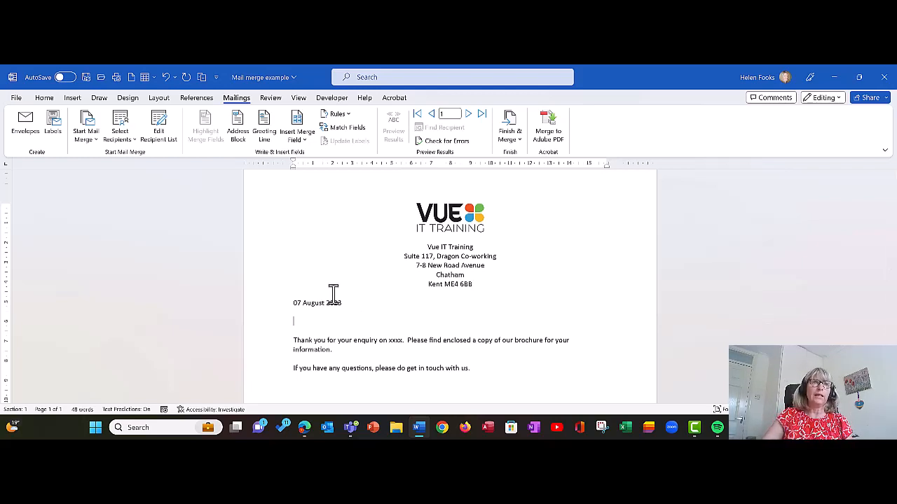
click(301, 142)
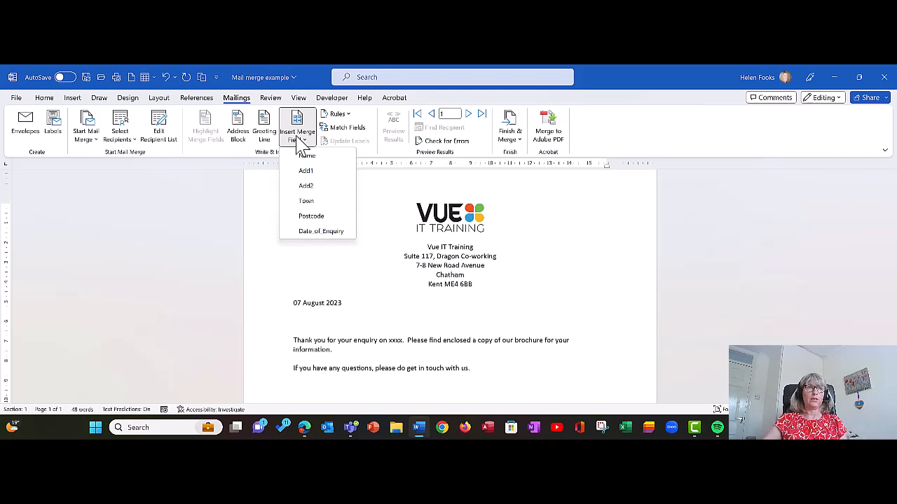
click(306, 156)
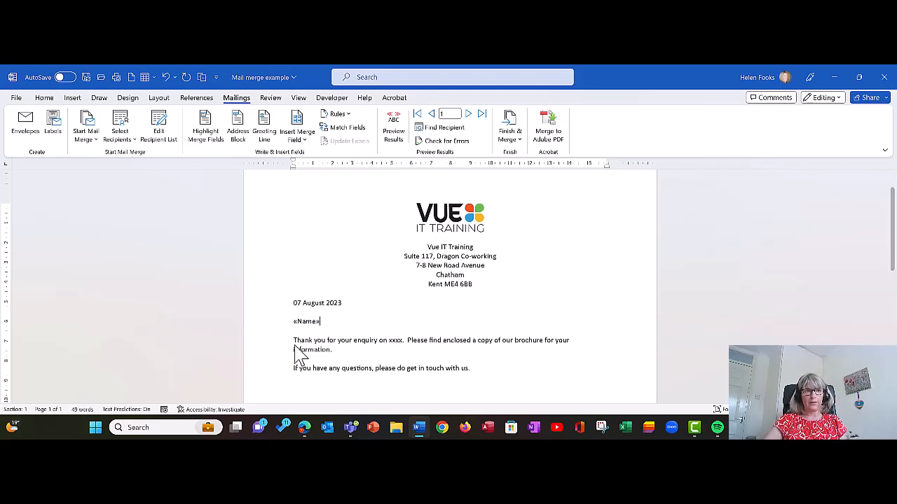
click(302, 323)
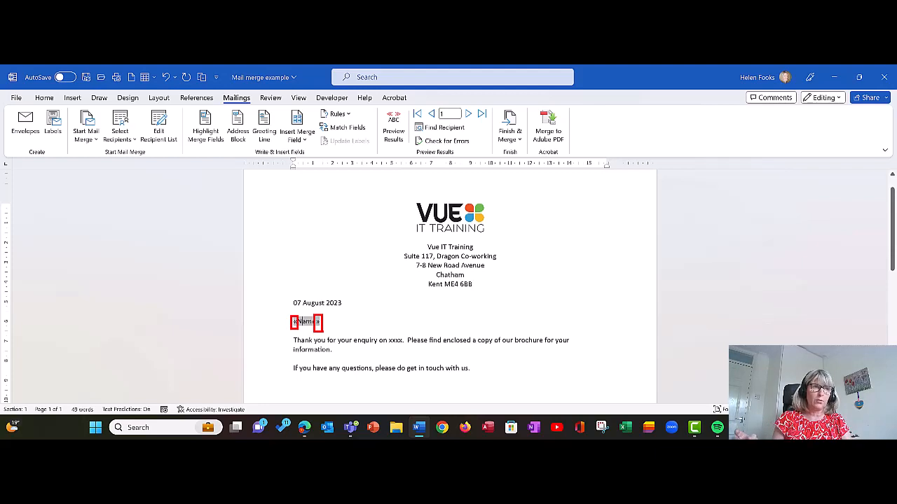
click(337, 330)
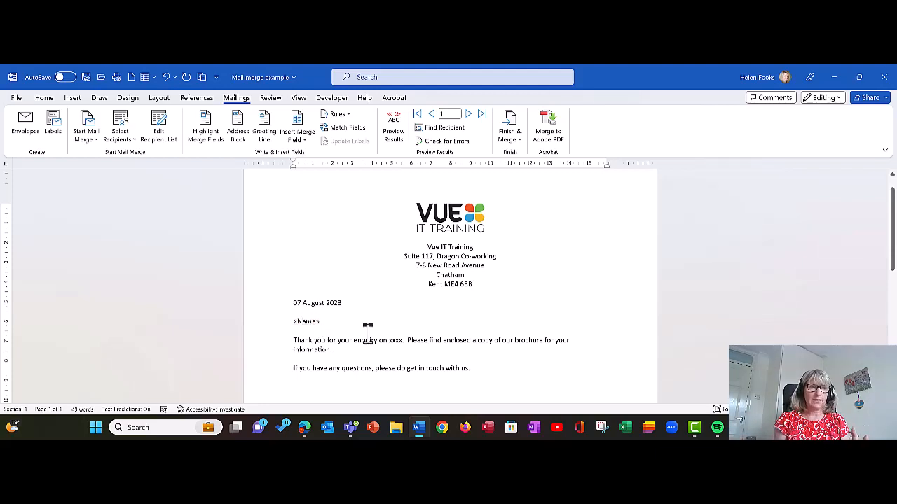
key(Return)
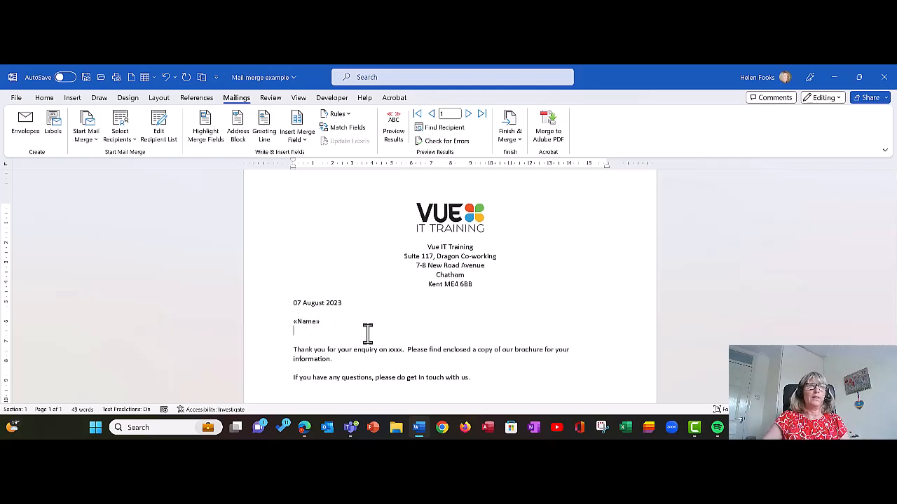
Step: Insert the «Add1» and «Add2» merge fields on separate lines below «Name»
click(303, 139)
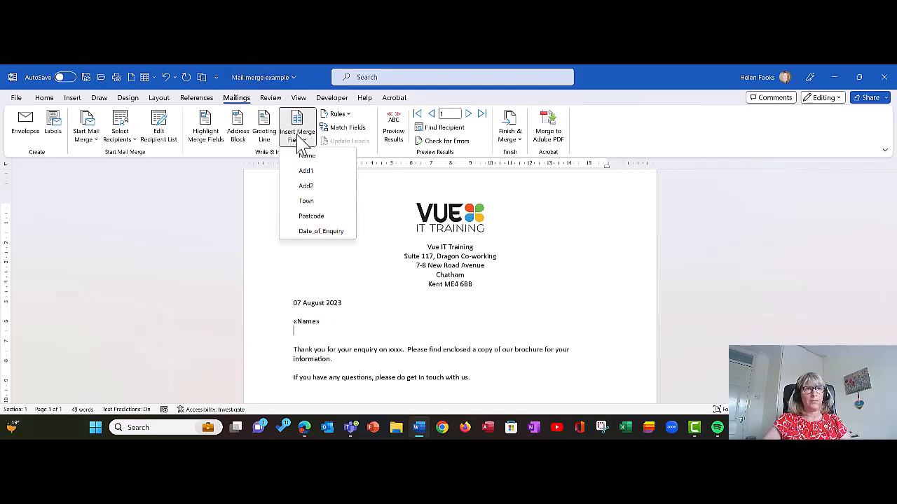
click(307, 171)
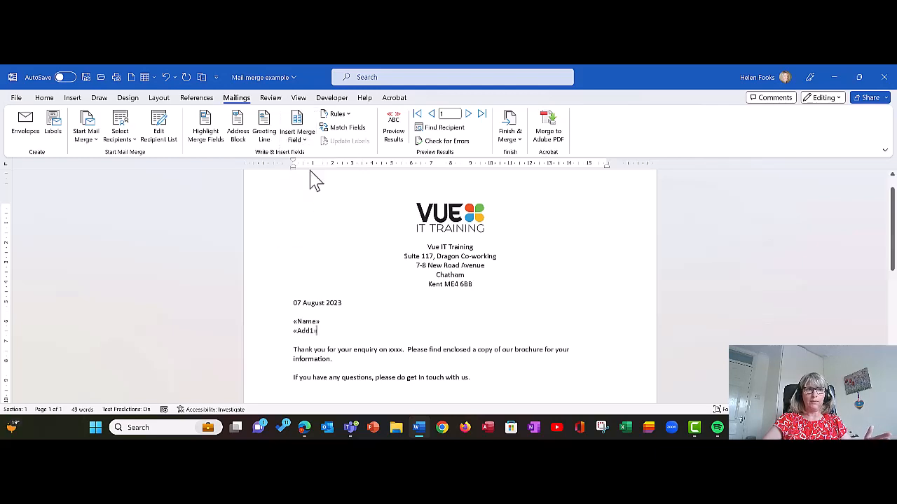
key(Return)
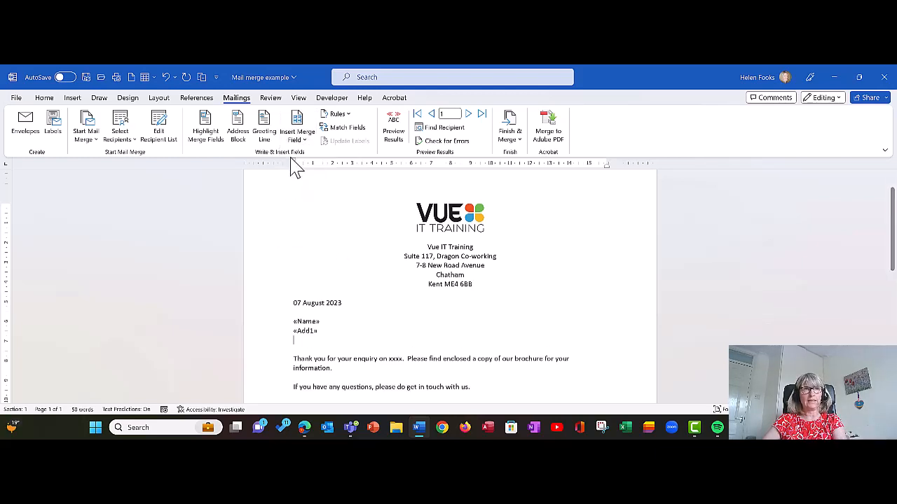
click(297, 134)
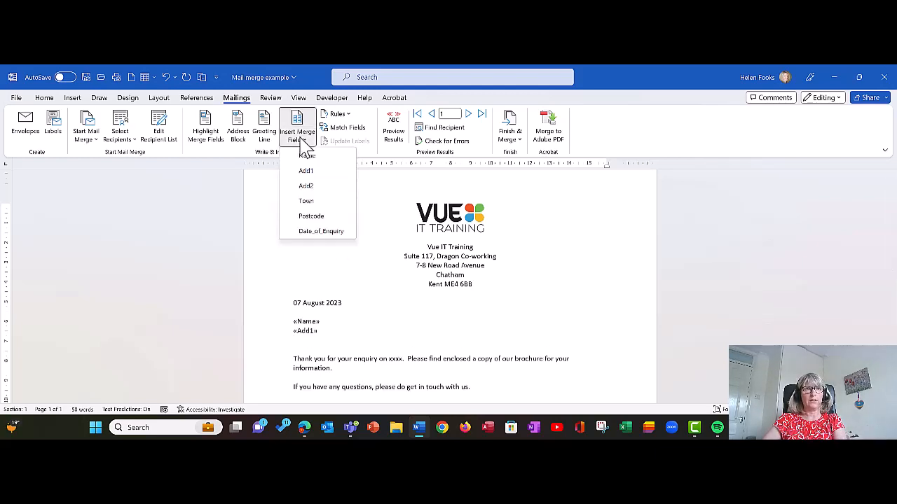
click(305, 186)
key(Return)
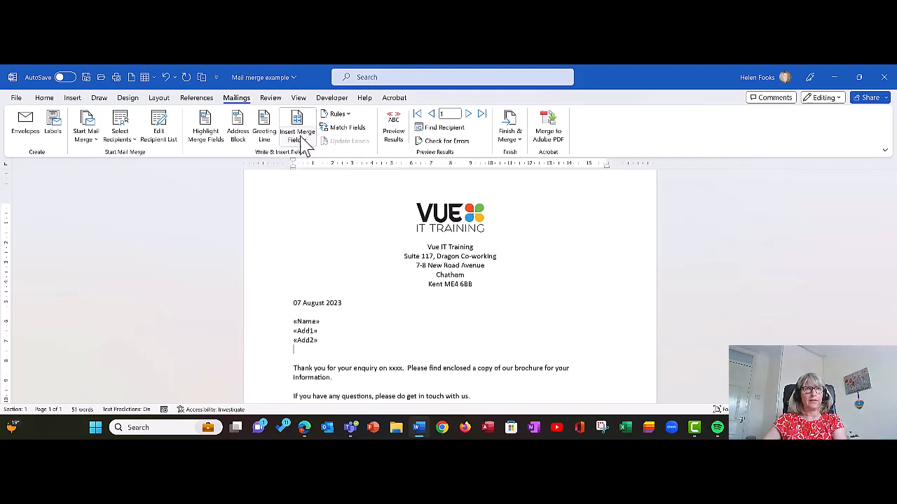
Step: Add the «Town» and «Postcode» merge fields on their own lines below «Add2»
click(297, 130)
click(299, 204)
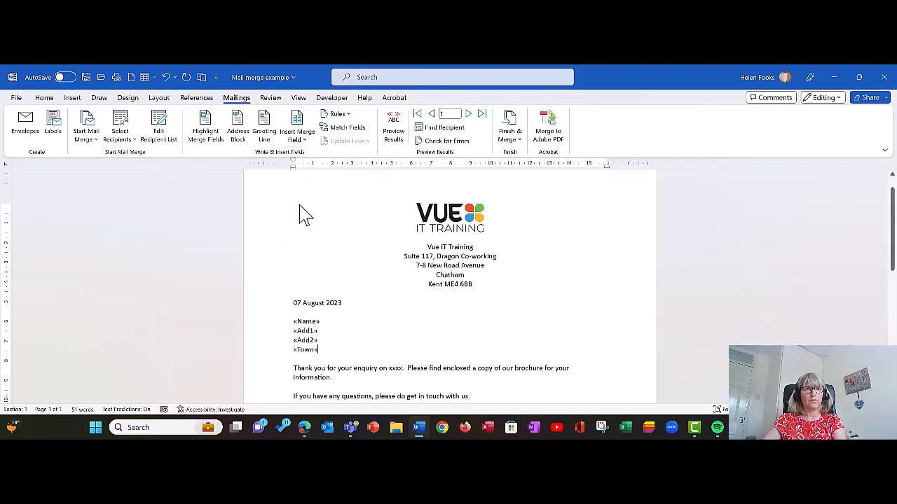
key(Return)
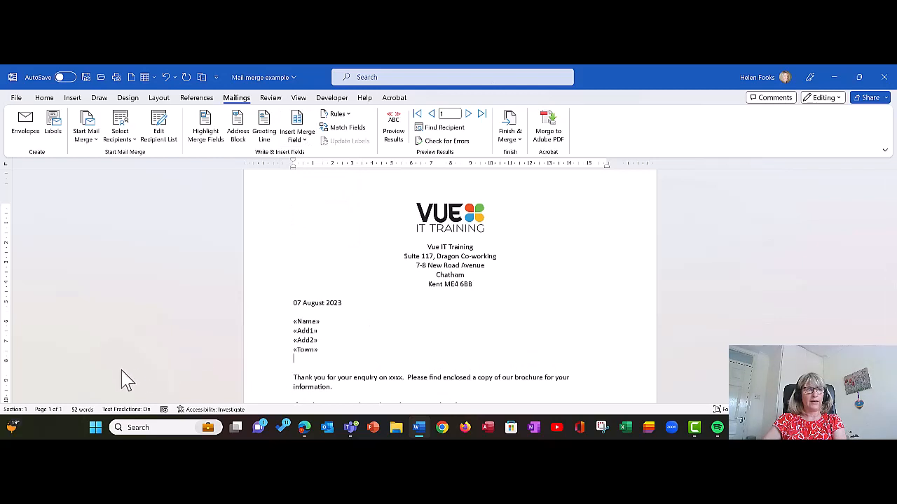
click(297, 138)
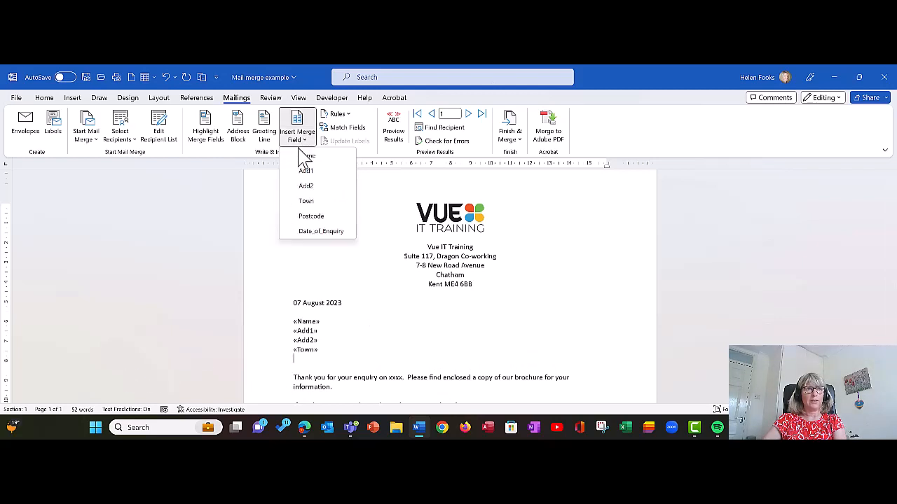
click(301, 222)
scroll(469, 294, down, 1)
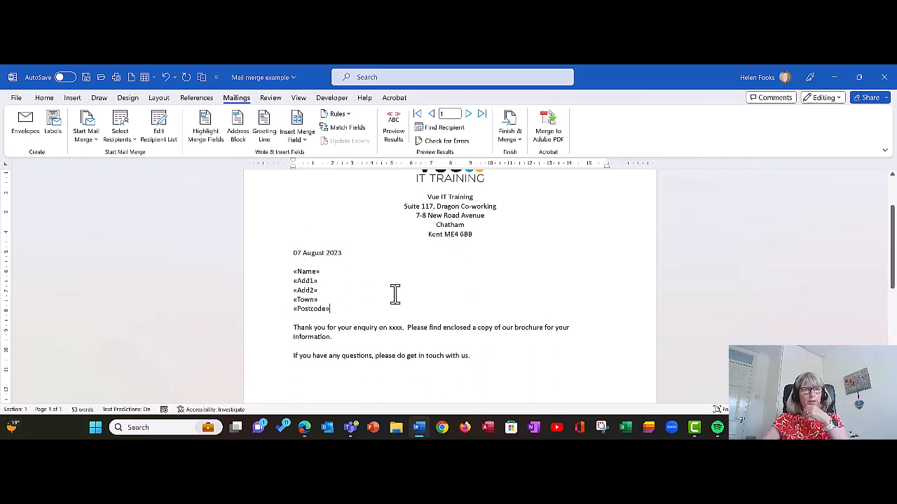
scroll(395, 294, down, 1)
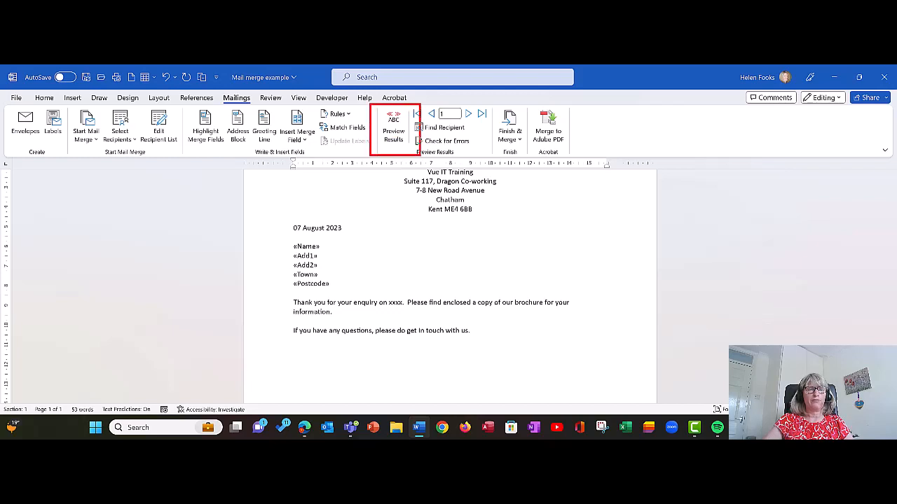
click(394, 135)
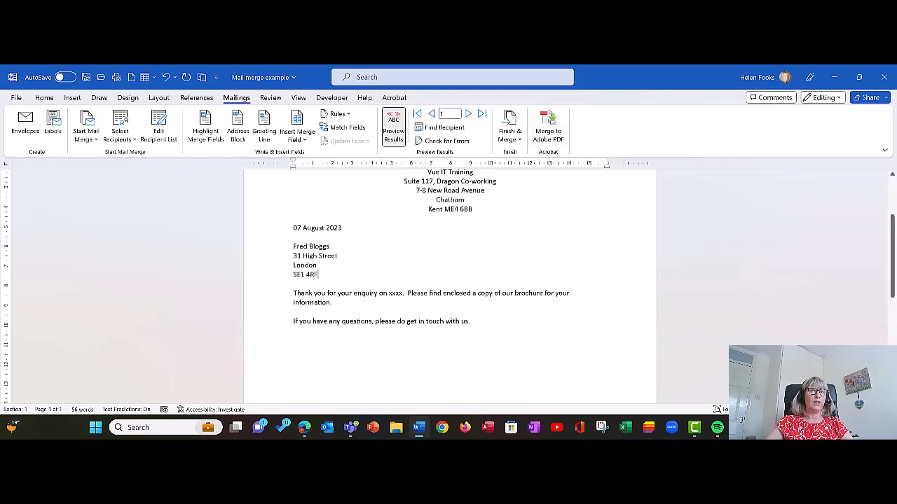
click(468, 114)
click(469, 114)
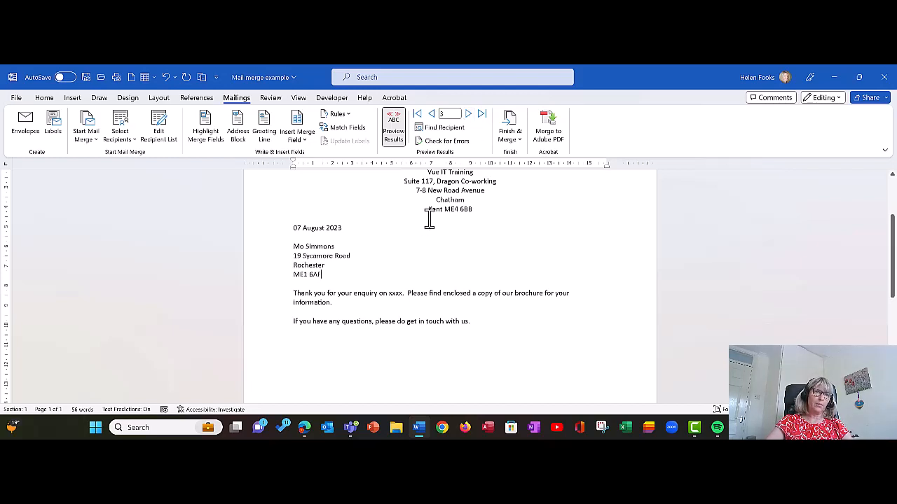
click(394, 135)
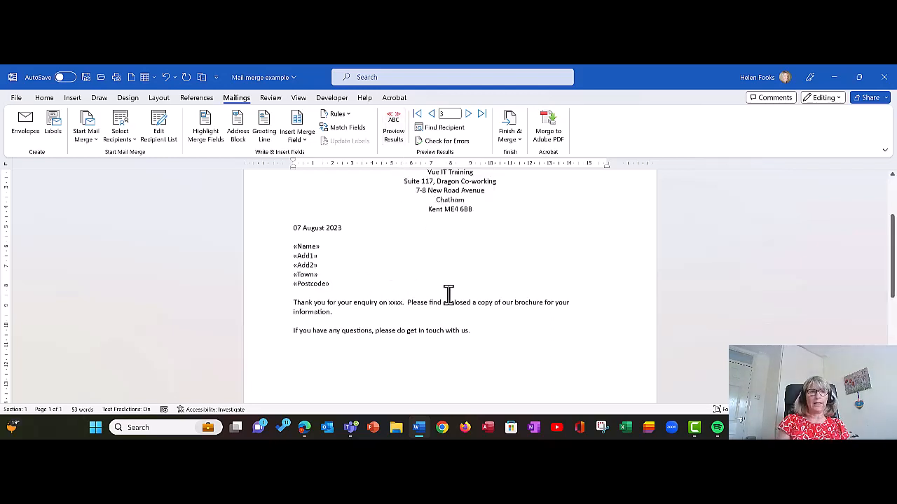
Step: Add a 'Dear «Name»' greeting line and check it with recipient data in preview
key(Return)
key(Return)
key(Up)
text(Dear)
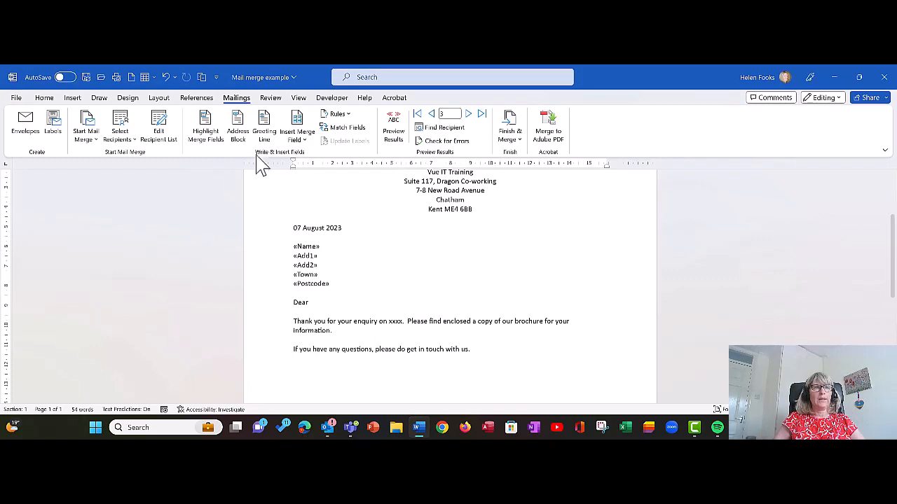
click(297, 139)
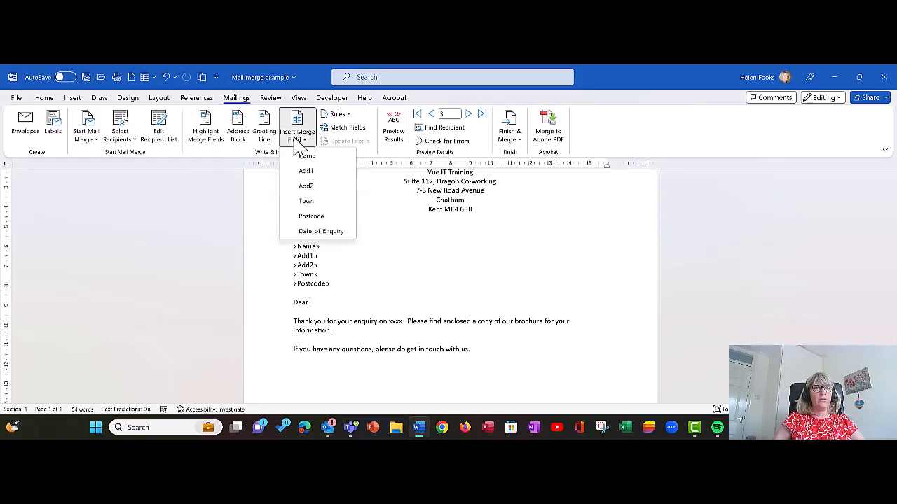
click(301, 154)
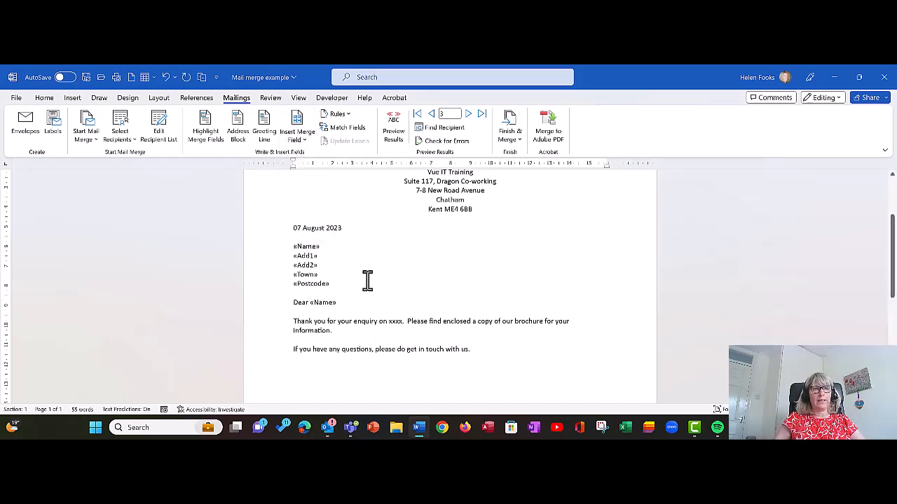
click(394, 130)
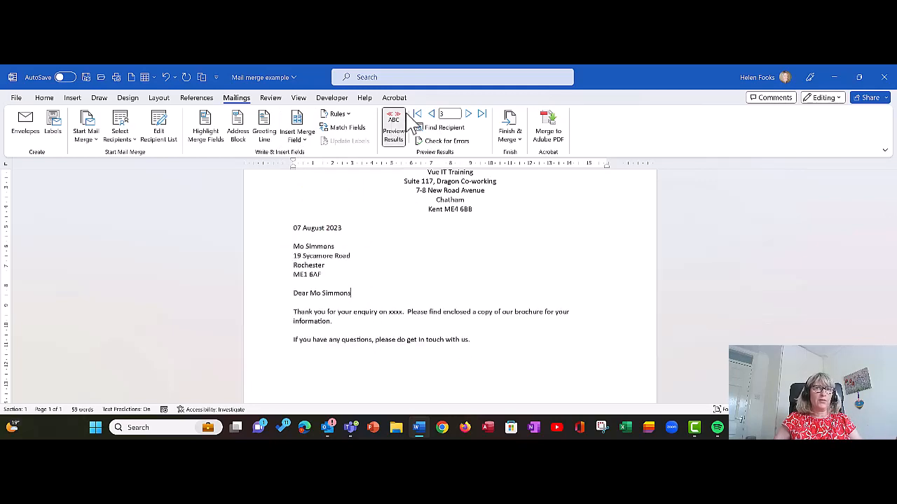
click(417, 113)
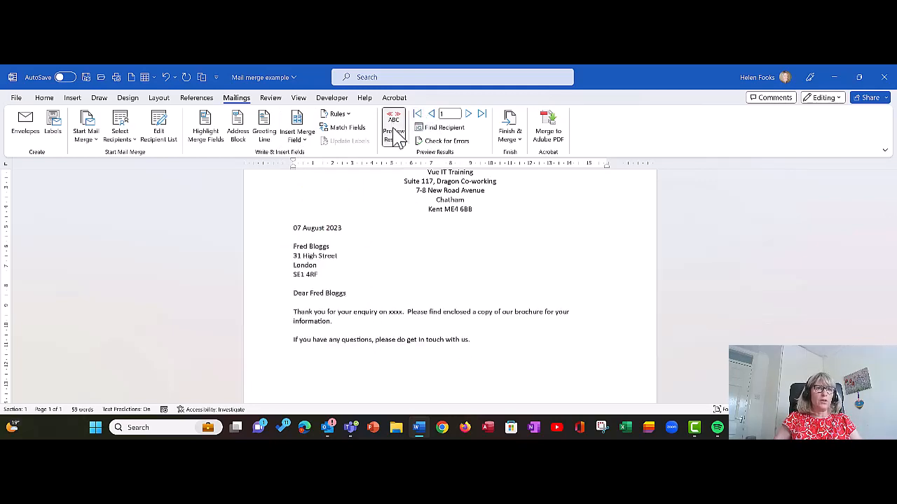
click(395, 132)
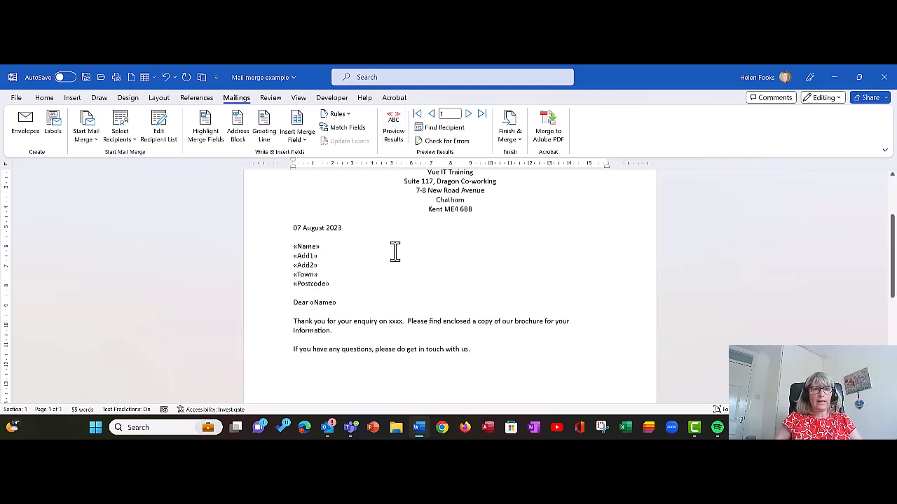
Step: Replace the xxxx placeholder with the «Date of Enquiry» field and preview the merged date
click(365, 305)
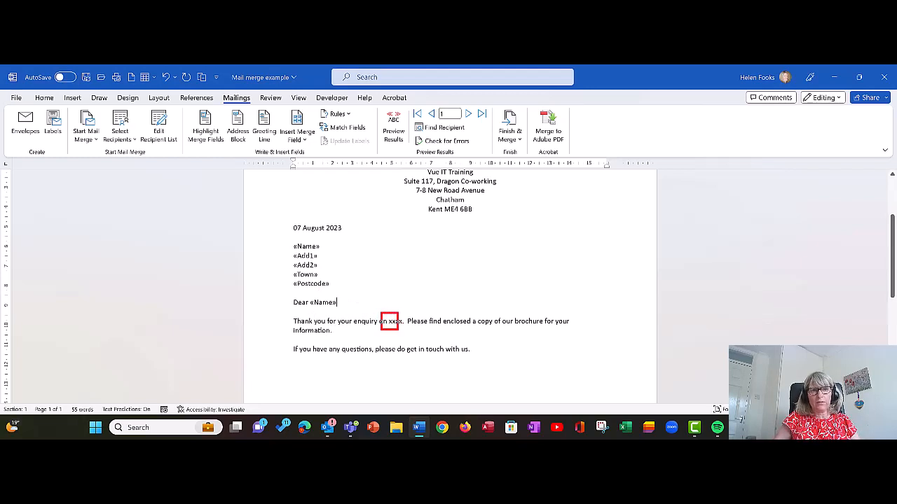
double_click(396, 321)
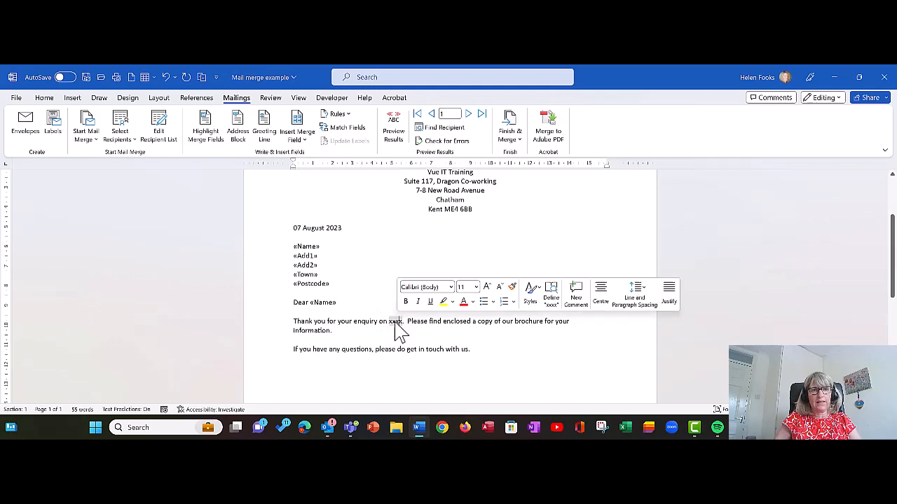
click(297, 138)
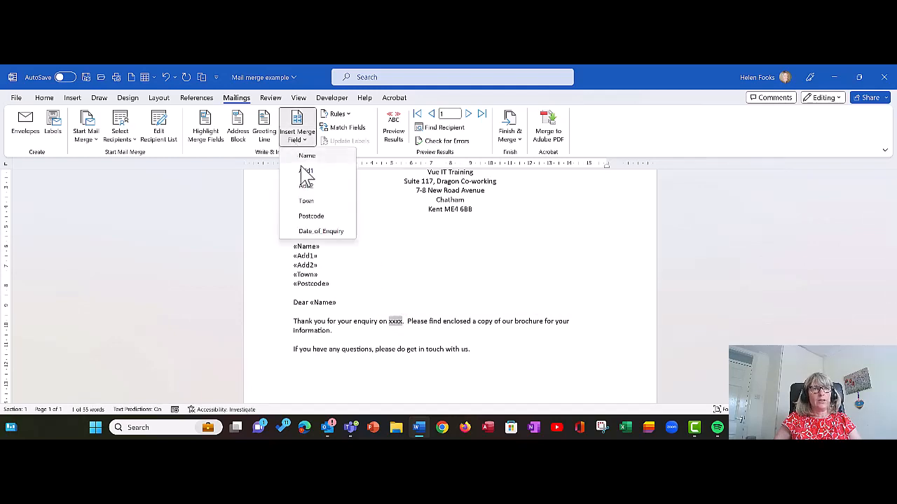
click(315, 231)
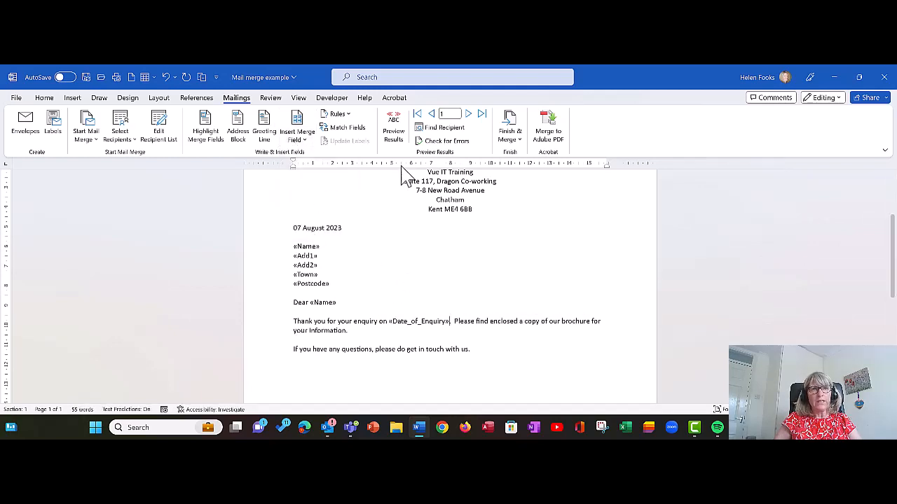
click(394, 128)
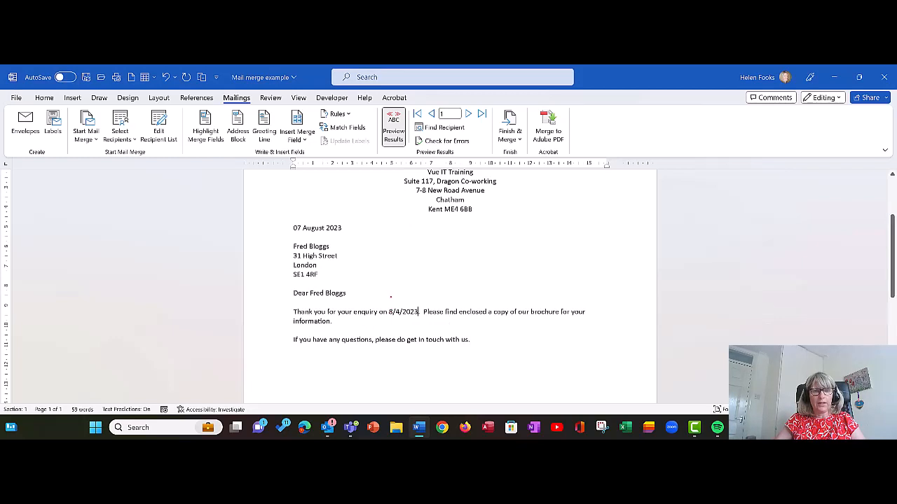
drag(376, 298, 441, 328)
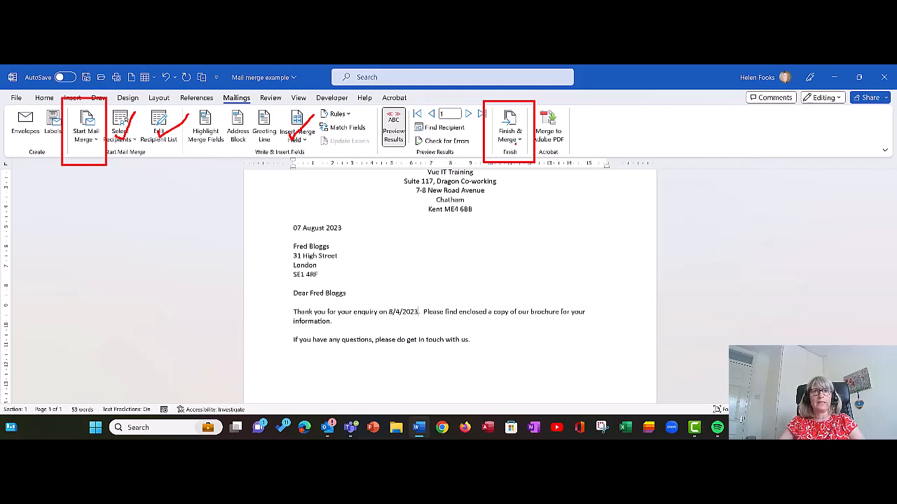
Step: Open the Finish & Merge dropdown on the Mailings tab
click(515, 139)
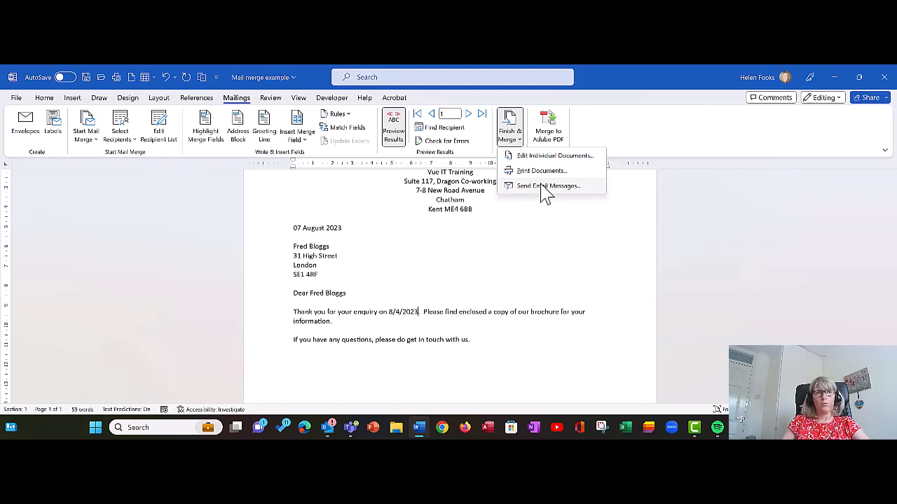
Step: Merge all records with Edit Individual Documents and review the three letters in Letters1
click(550, 156)
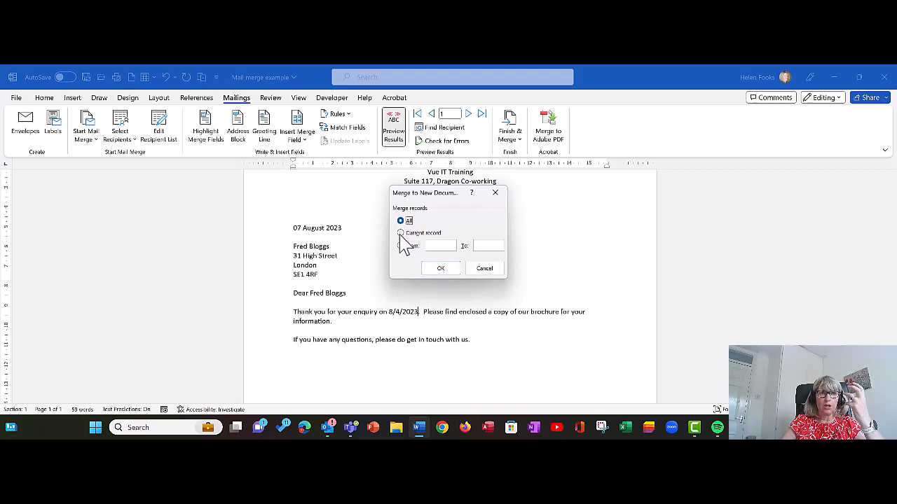
click(439, 273)
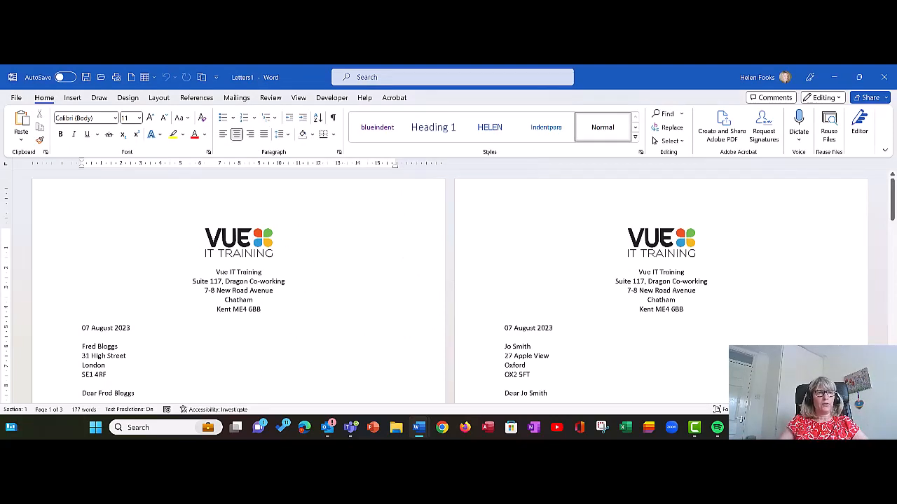
mouse_move(235, 291)
mouse_down()
mouse_move(48, 406)
mouse_move(105, 395)
mouse_up()
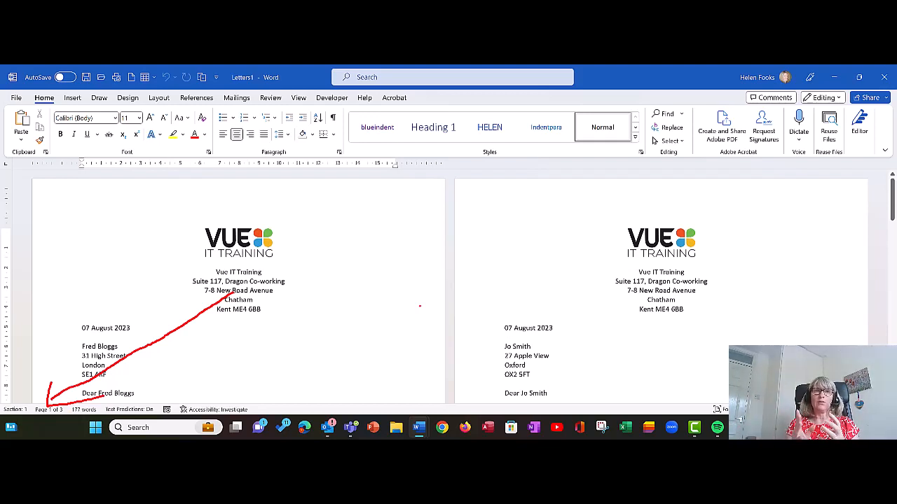
key(Escape)
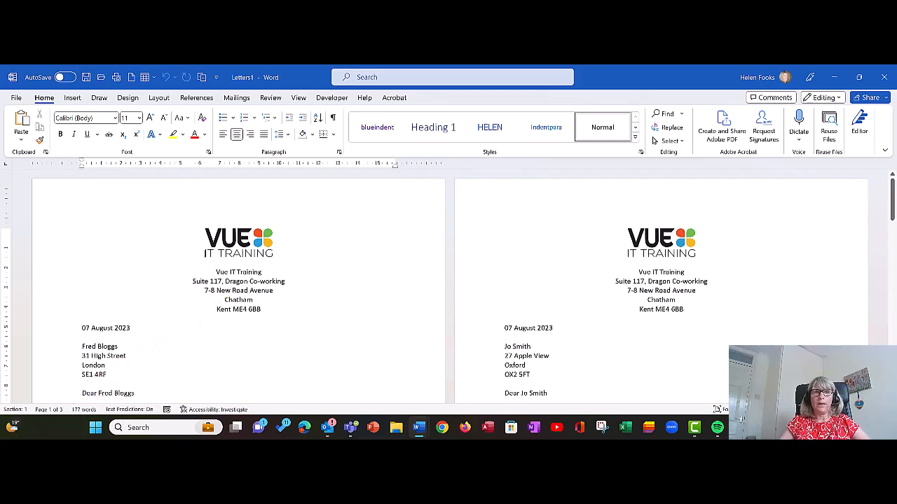
scroll(409, 283, down, 5)
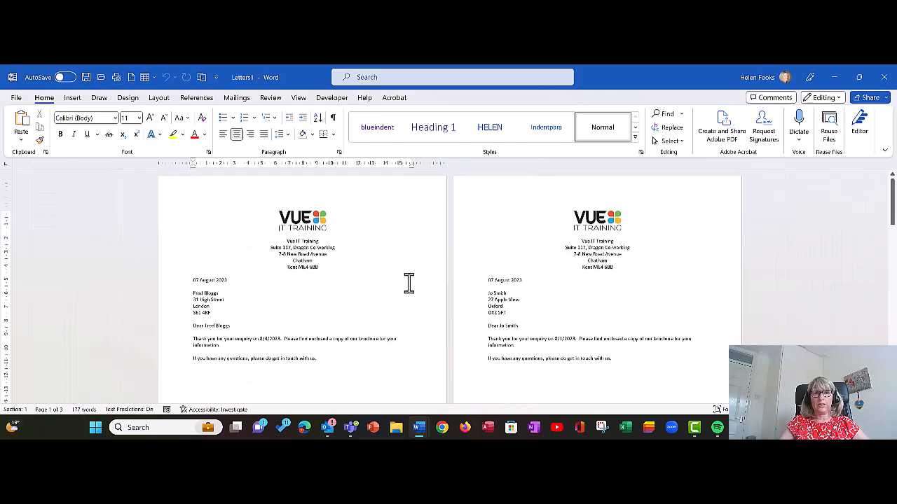
scroll(409, 283, down, 1)
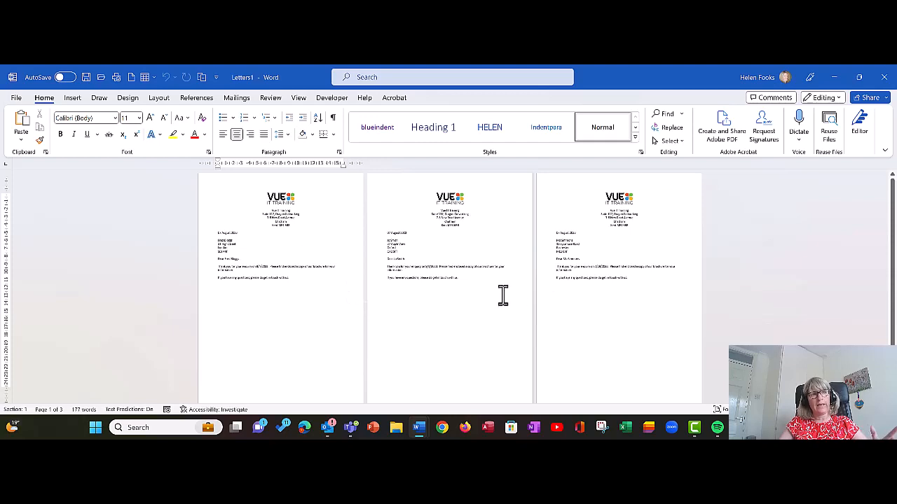
scroll(424, 291, up, 1)
scroll(423, 290, up, 1)
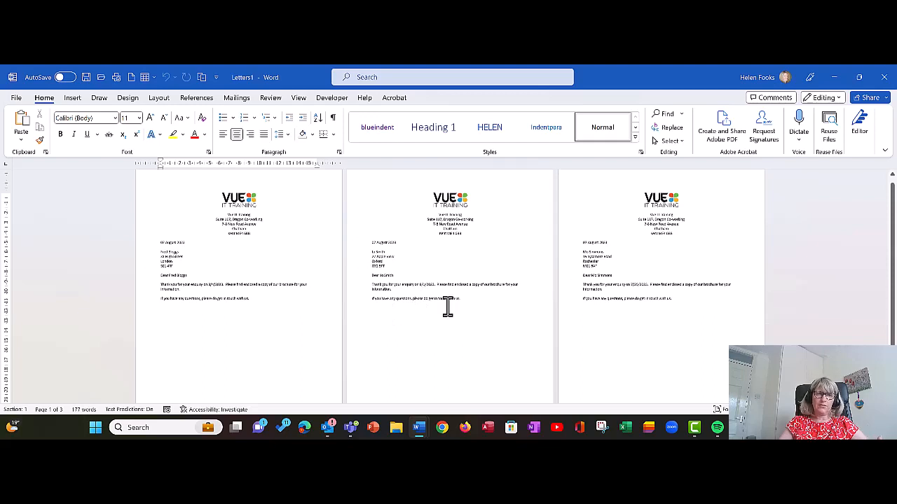
click(494, 284)
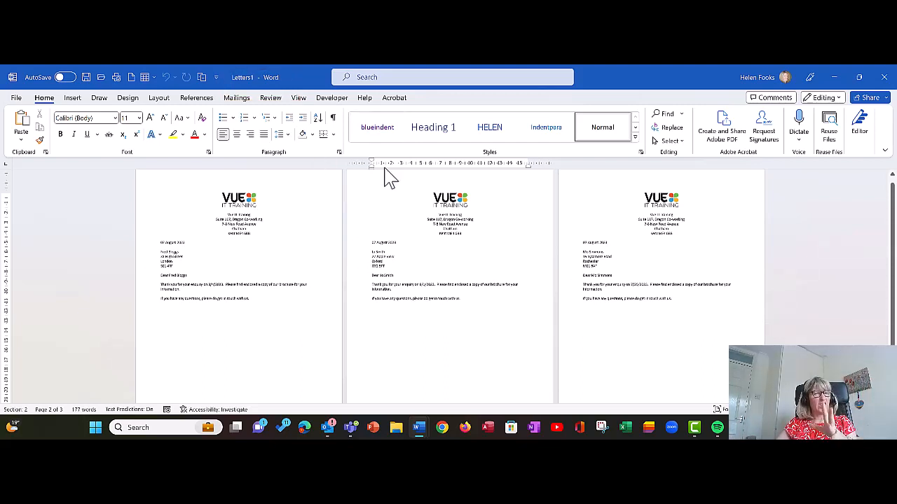
Step: Close Letters1 without saving, then end the letter with 'Yours Sincerely' and the sender's name
click(884, 77)
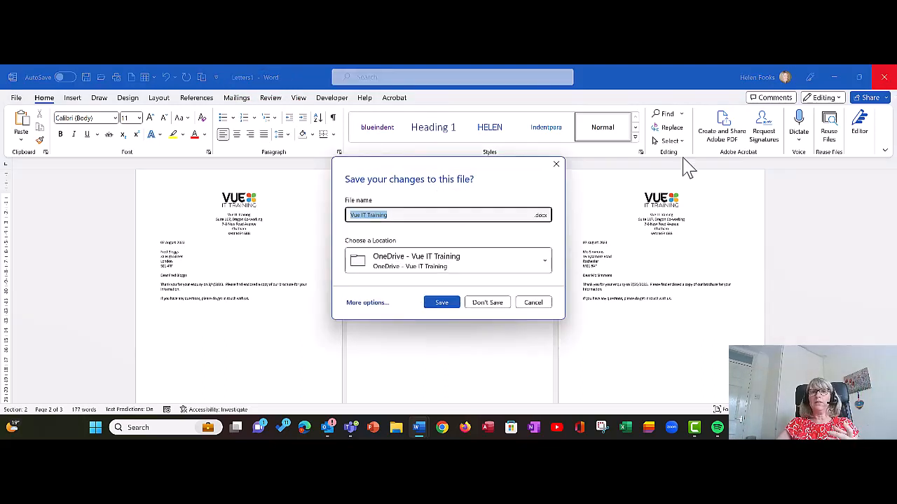
click(502, 303)
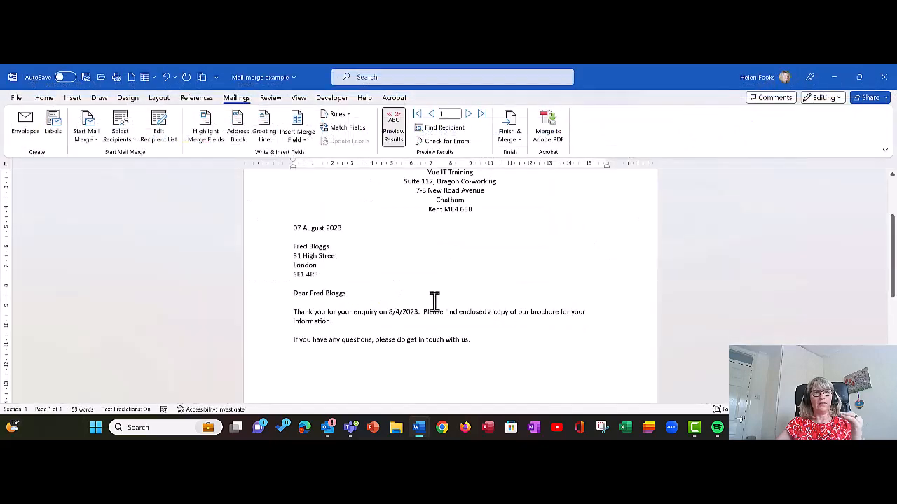
click(363, 351)
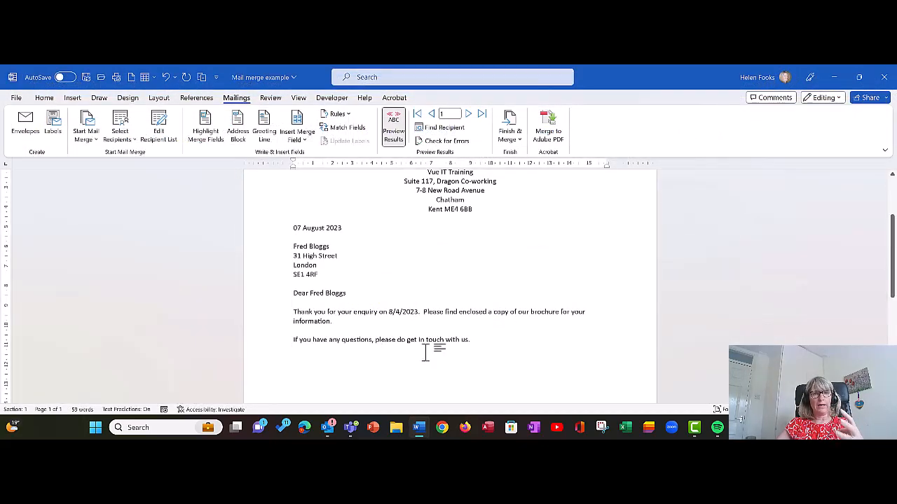
key(Return)
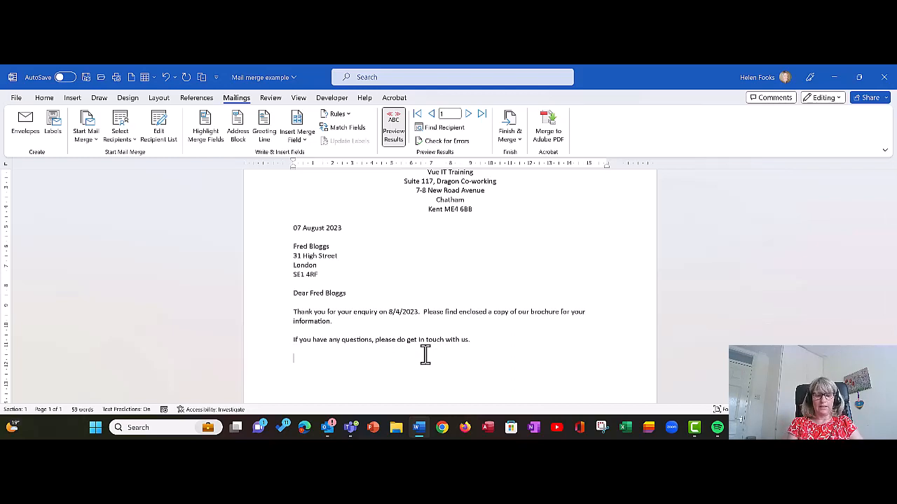
text(Yours Sinc)
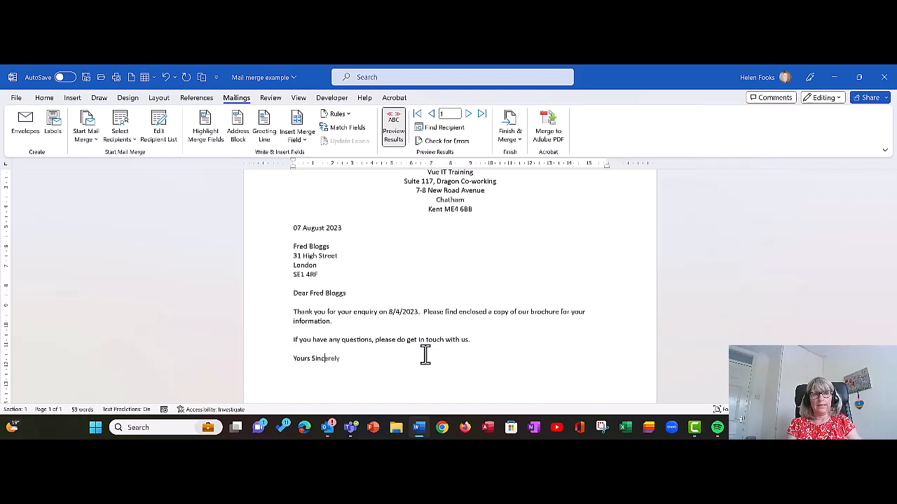
text(erely)
key(Return)
key(Return)
key(Return)
key(Return)
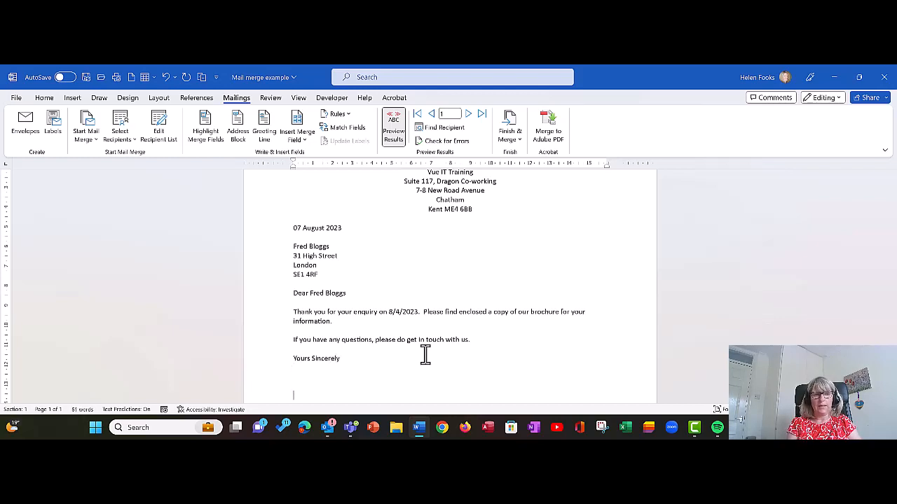
key(Return)
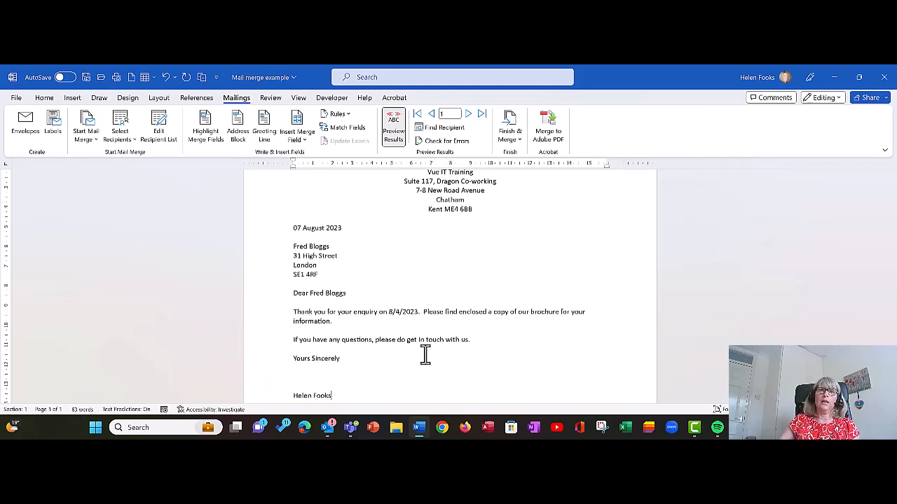
Step: Re-merge all recipients with Edit Individual Documents and scroll through the Letters2 pages
click(524, 126)
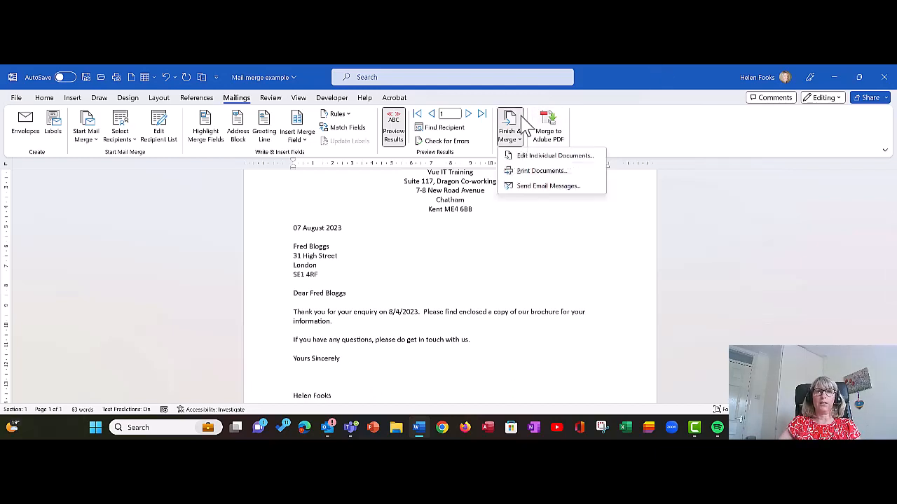
click(513, 155)
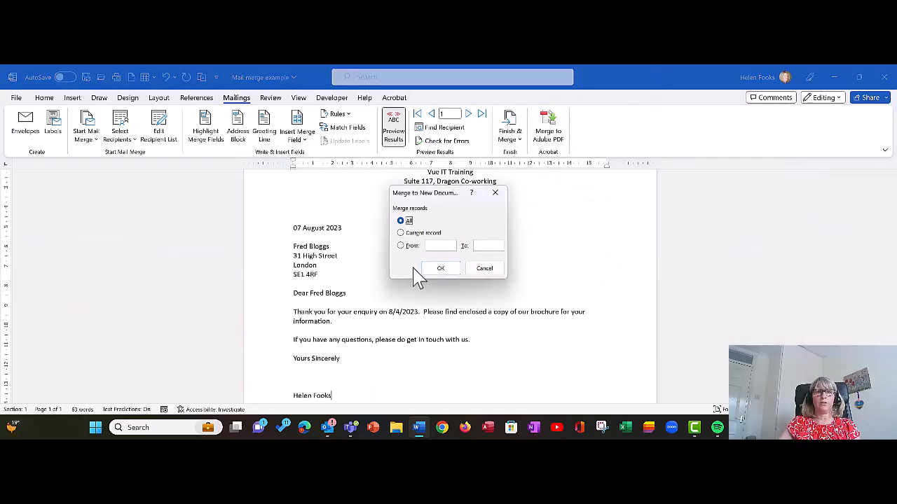
click(435, 270)
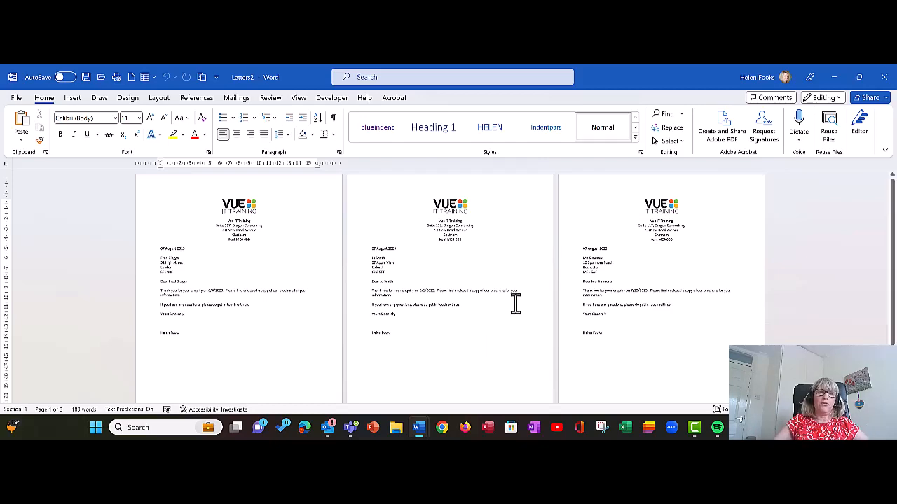
scroll(325, 358, up, 1)
scroll(325, 358, up, 1)
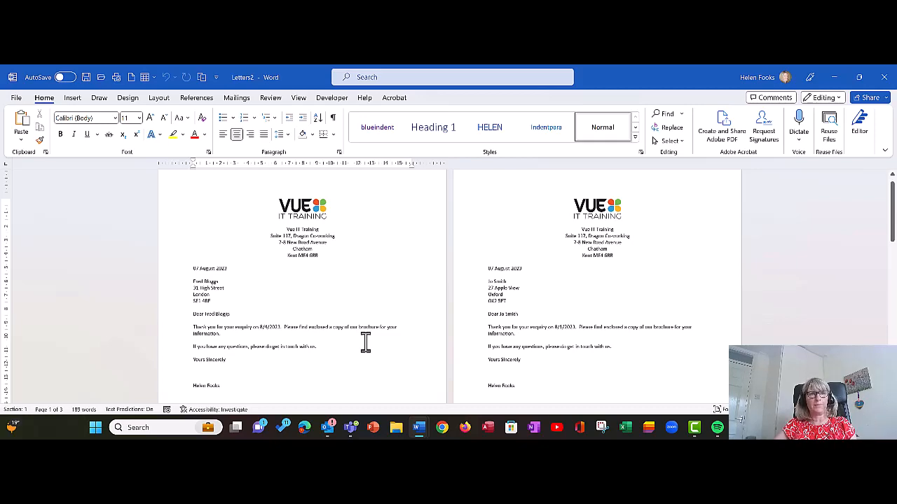
scroll(367, 330, down, 1)
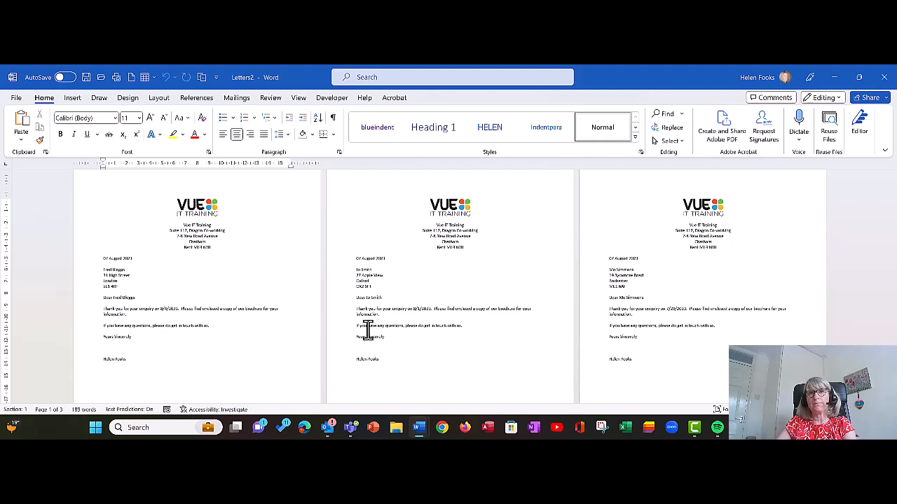
Step: Close Letters2 and reopen Mail merge example, reconnecting it to the Sheet1$ recipient data
click(885, 89)
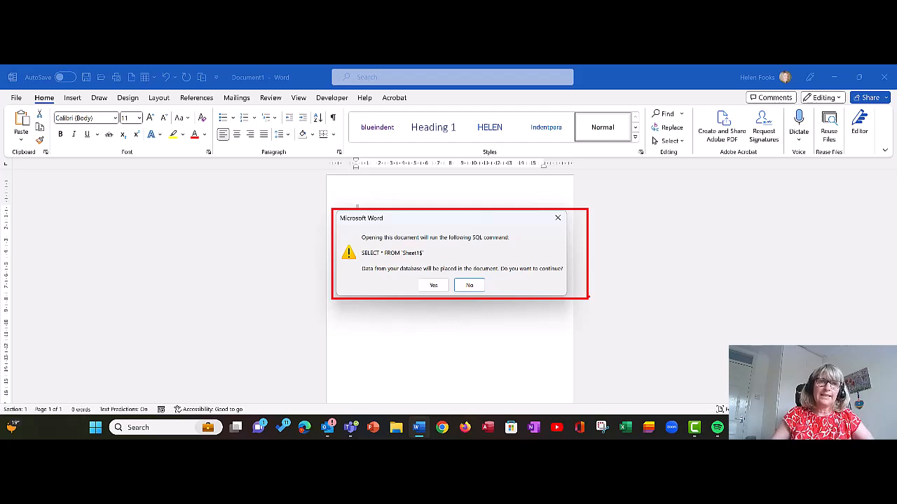
click(431, 286)
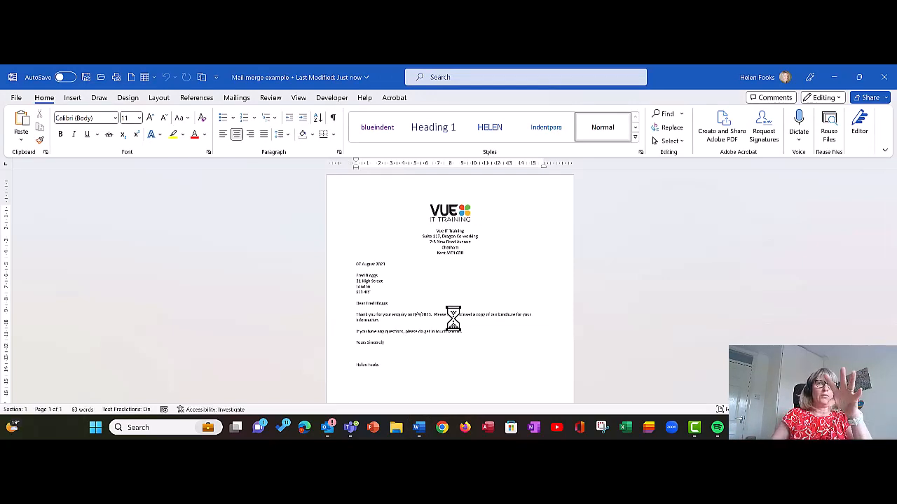
click(237, 98)
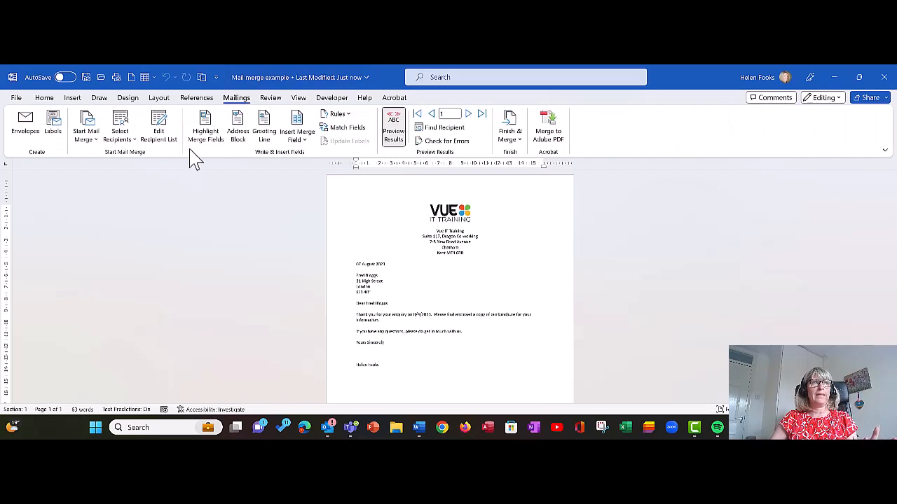